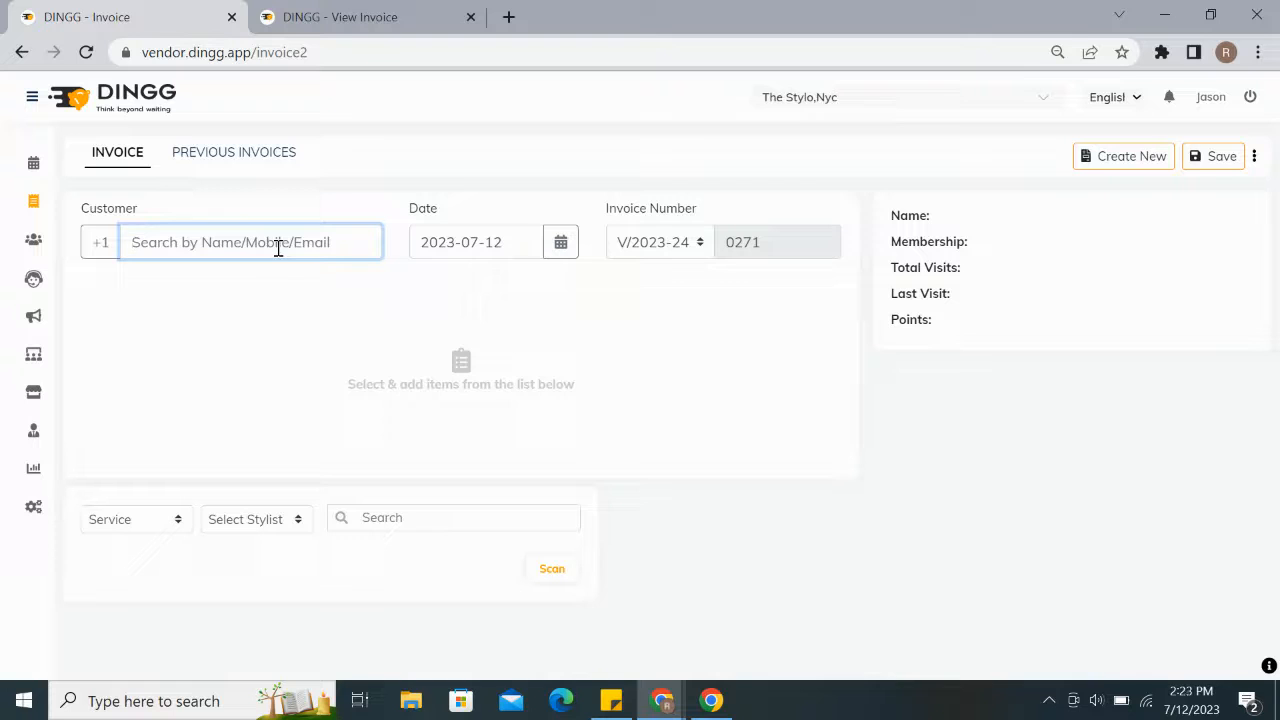
# Find the customer by name, select their record for the invoice, and keep Service as the item type.
pyautogui.write('dan')
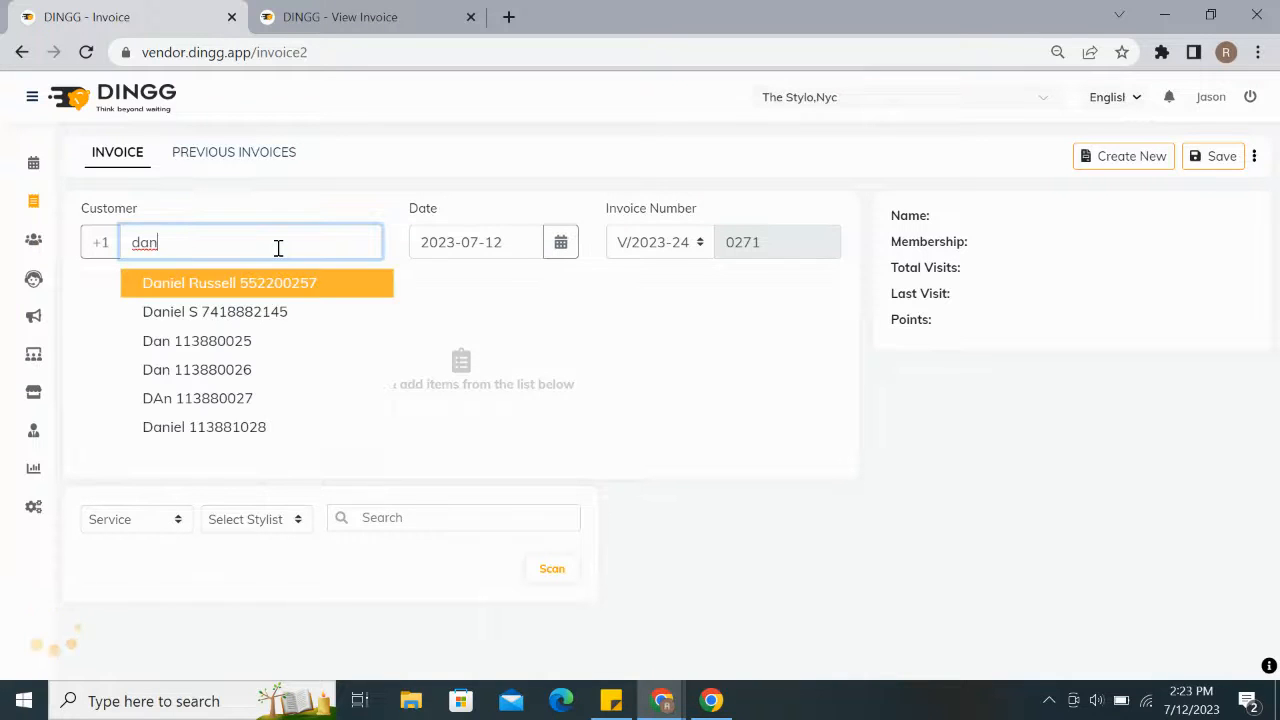
pyautogui.click(264, 342)
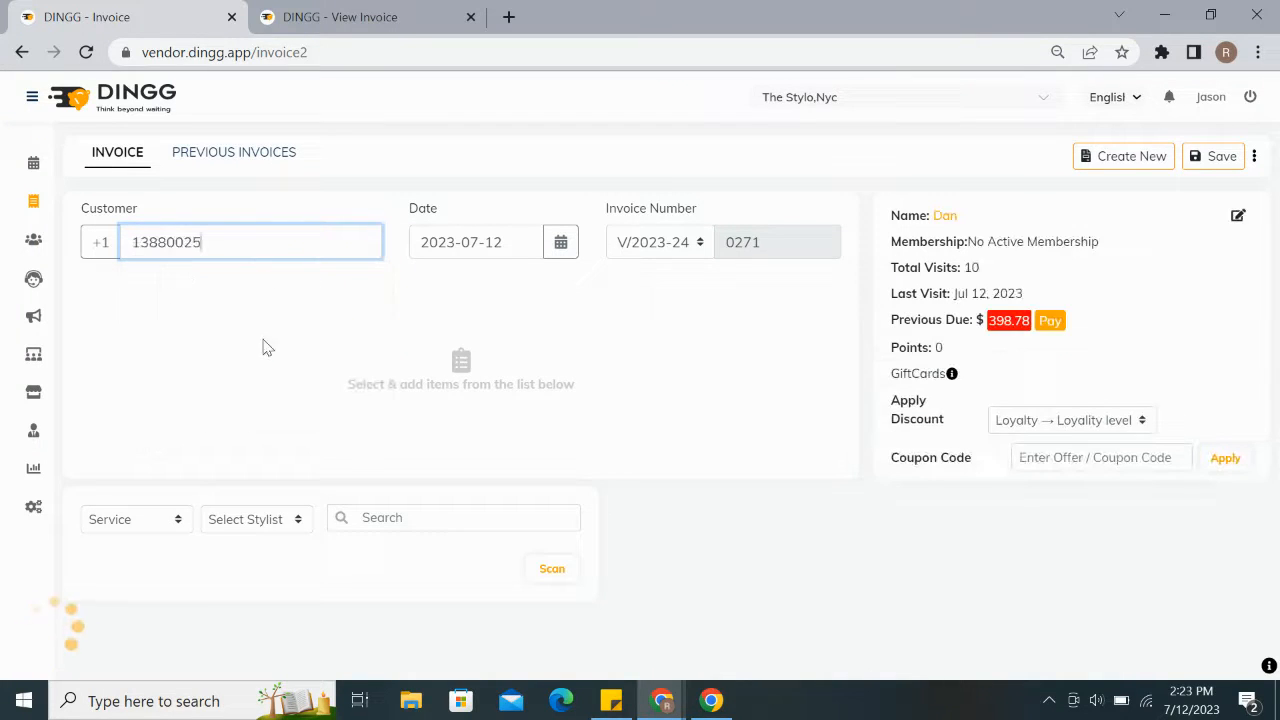
pyautogui.click(150, 522)
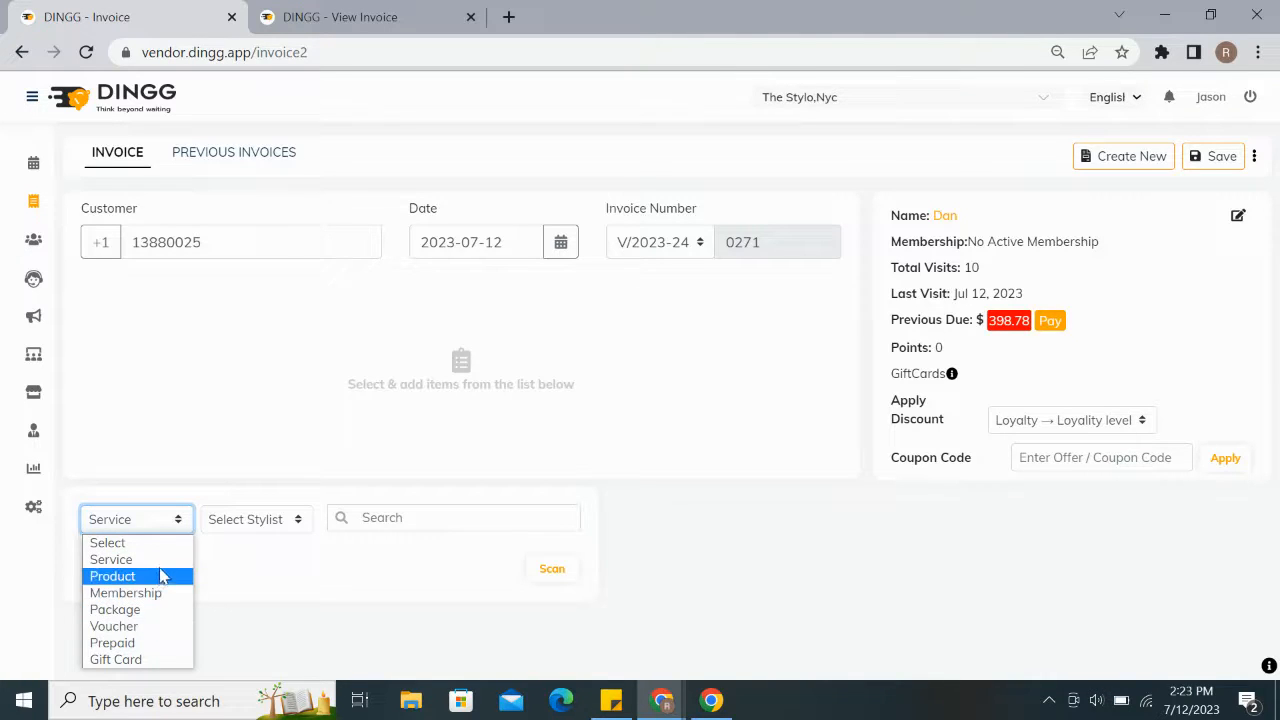
pyautogui.click(160, 562)
# Choose the first listed stylist and add the 60 Min Custom Massage Session and Signature Facial services to the invoice.
pyautogui.click(292, 521)
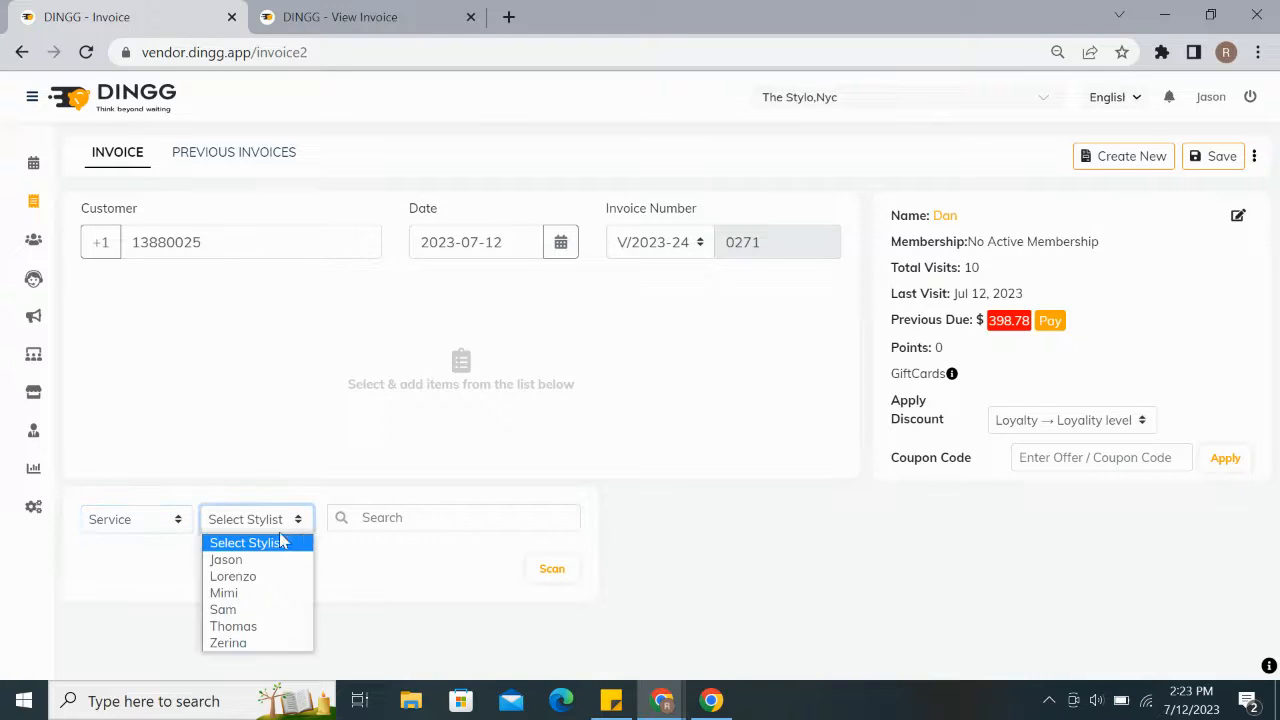
pyautogui.click(158, 520)
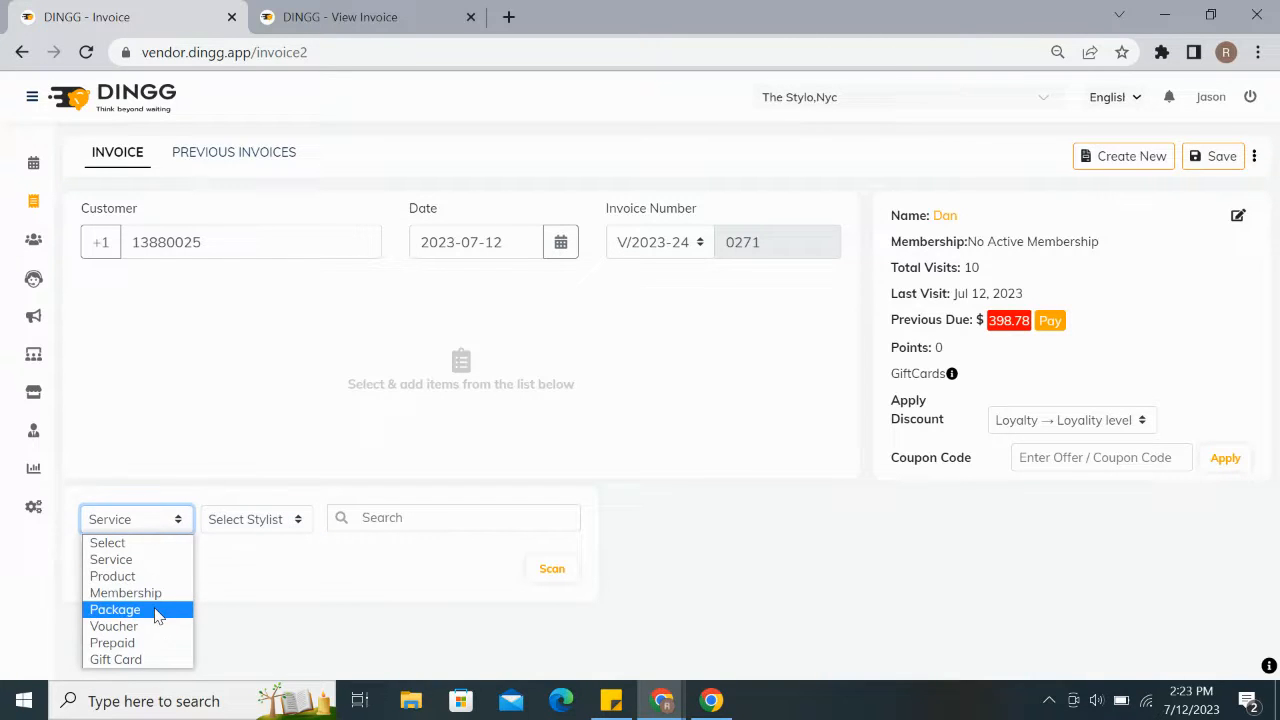
pyautogui.click(251, 580)
pyautogui.click(284, 528)
pyautogui.click(274, 565)
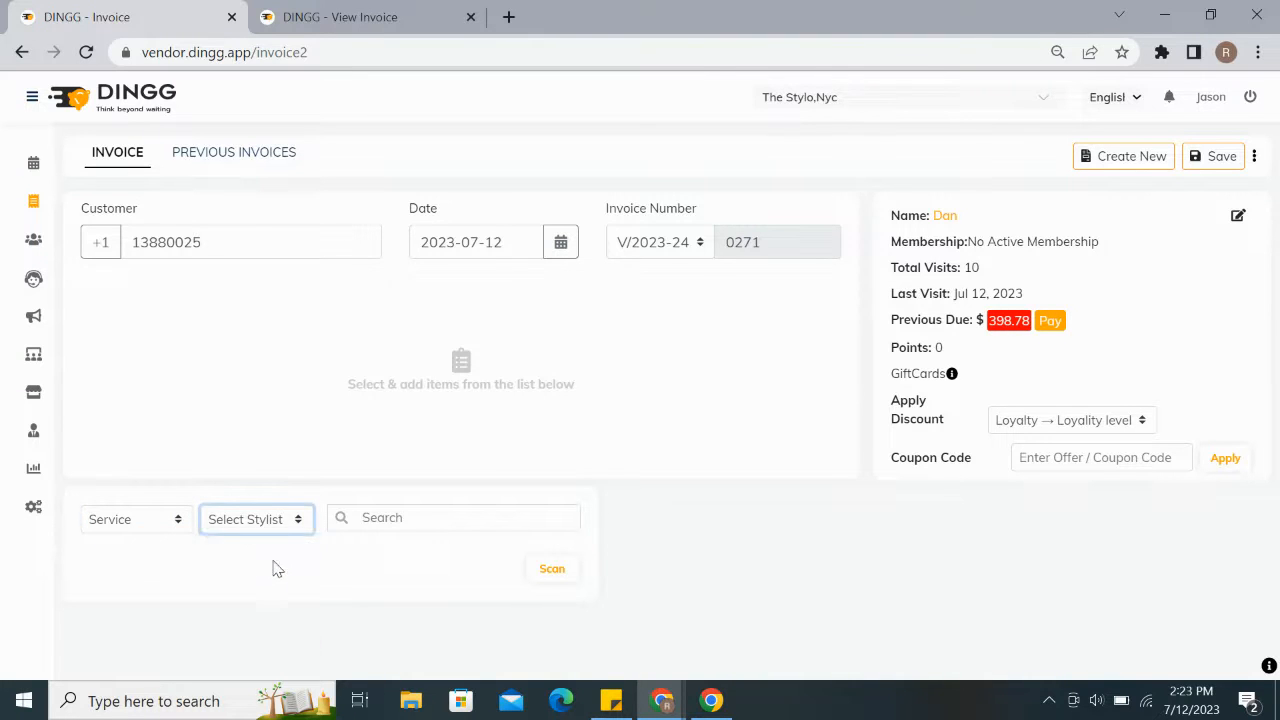
pyautogui.scroll(-2, 278, 405)
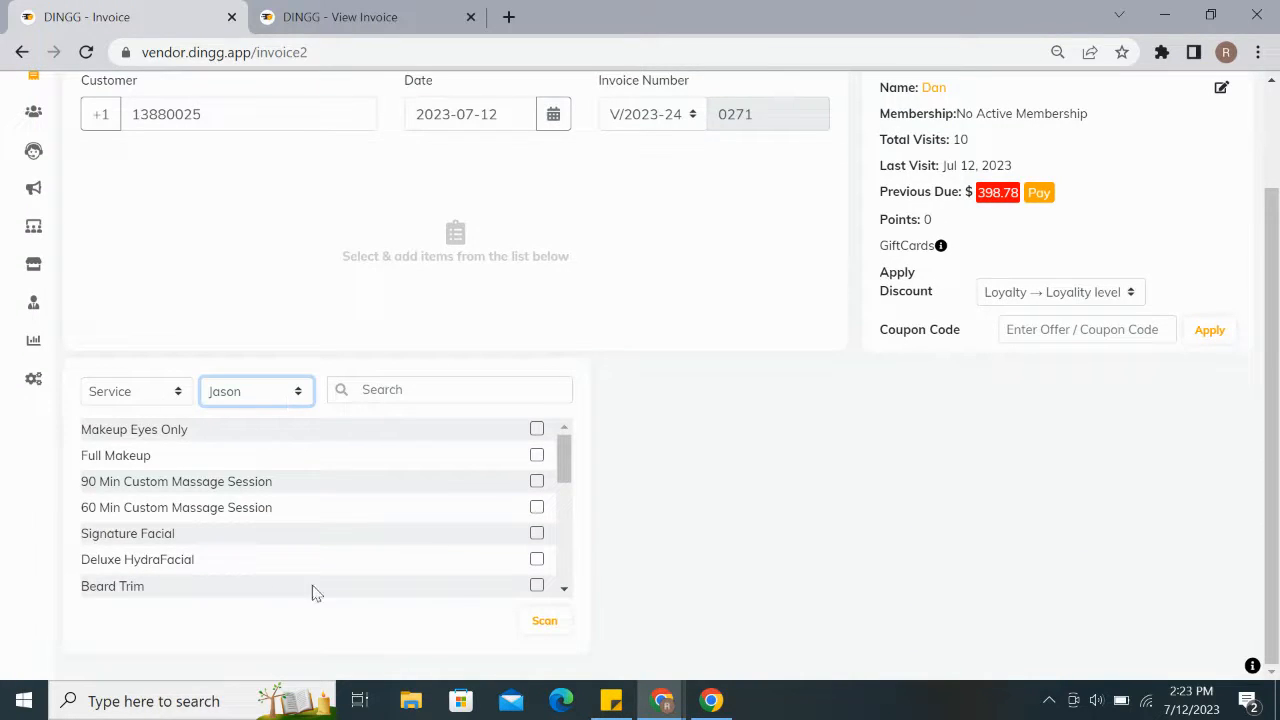
pyautogui.click(538, 509)
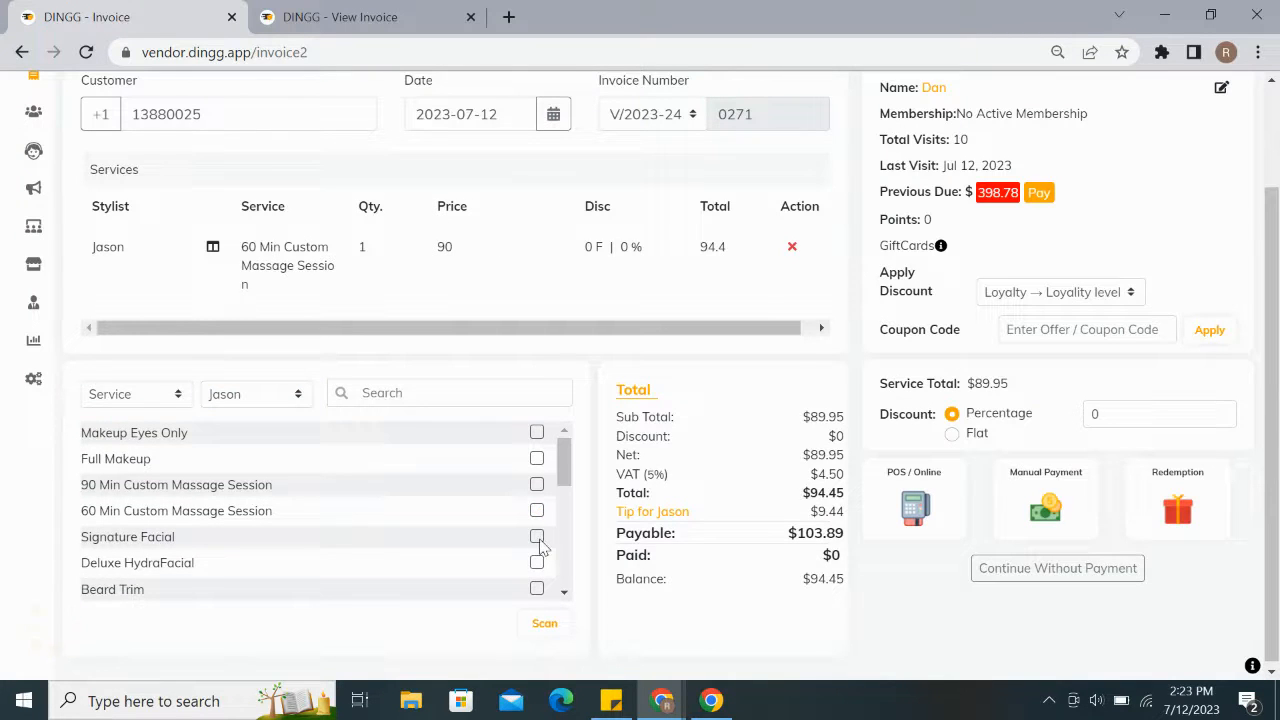
pyautogui.click(537, 536)
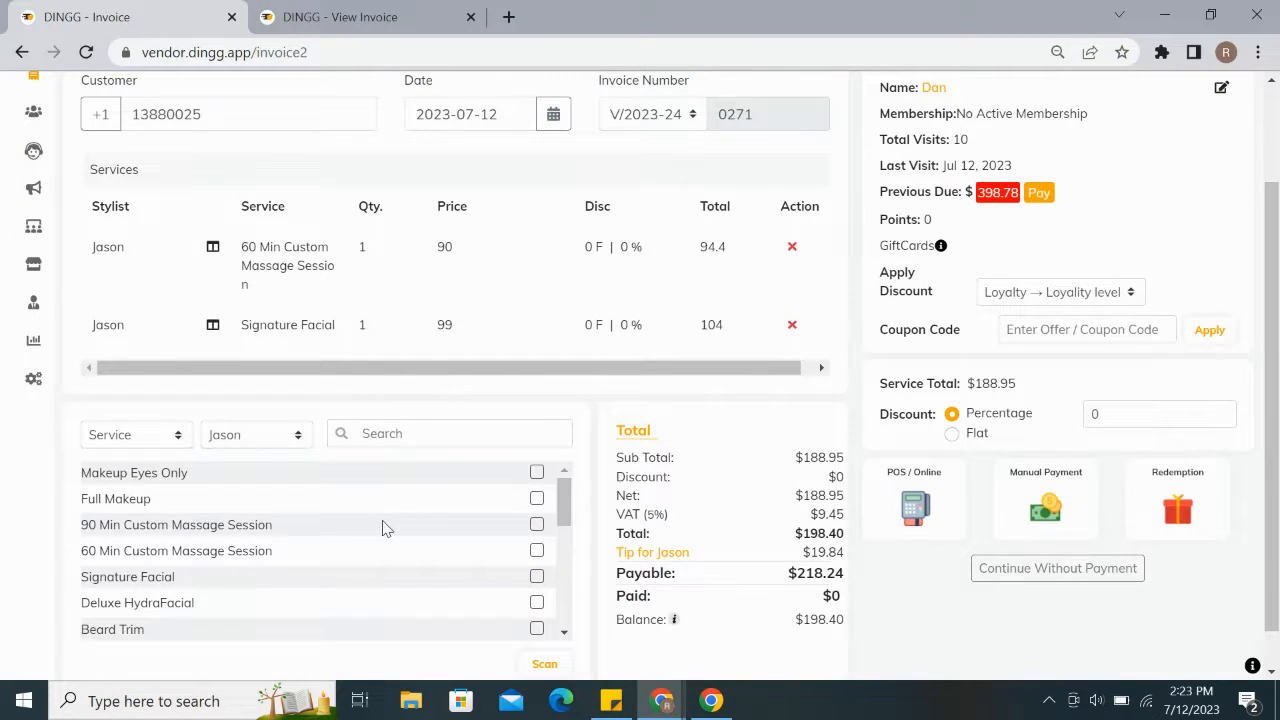
# Examine the editable fields and the split commission options of the 60 Min Custom Massage Session line without saving a split.
pyautogui.scroll(-3, 383, 526)
pyautogui.scroll(3, 383, 526)
pyautogui.scroll(1, 855, 365)
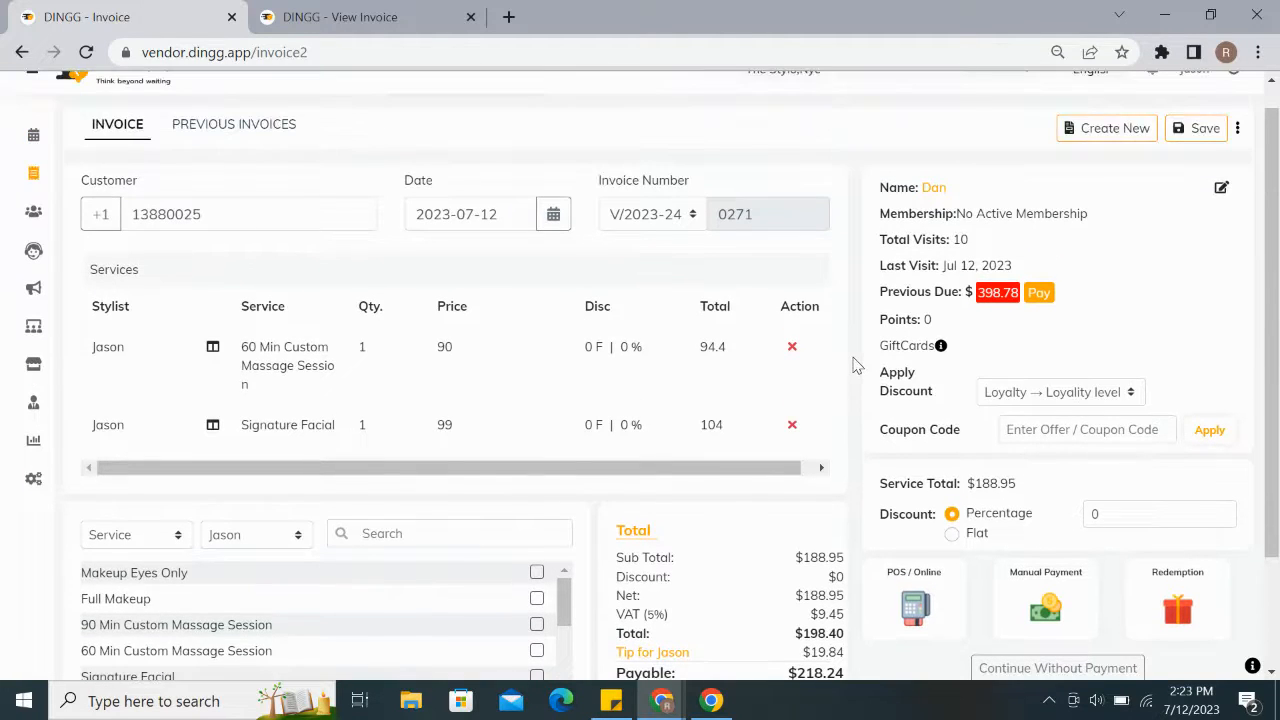
pyautogui.click(670, 350)
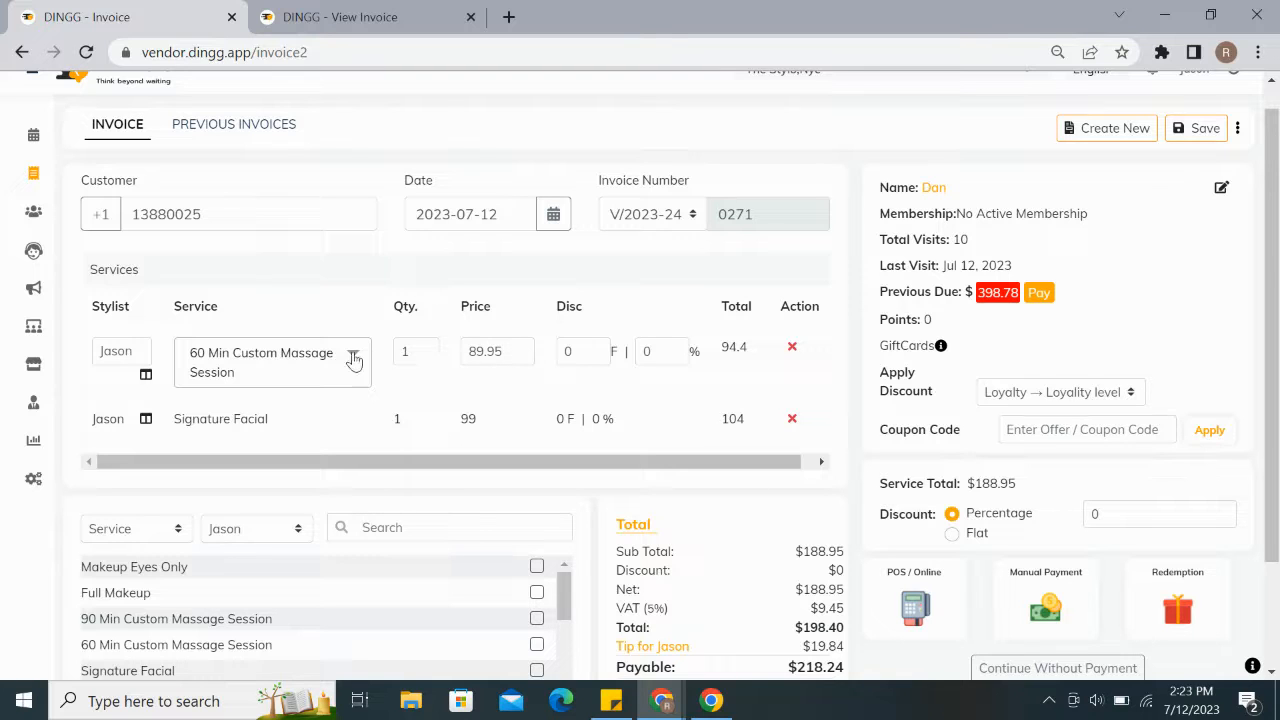
pyautogui.click(146, 376)
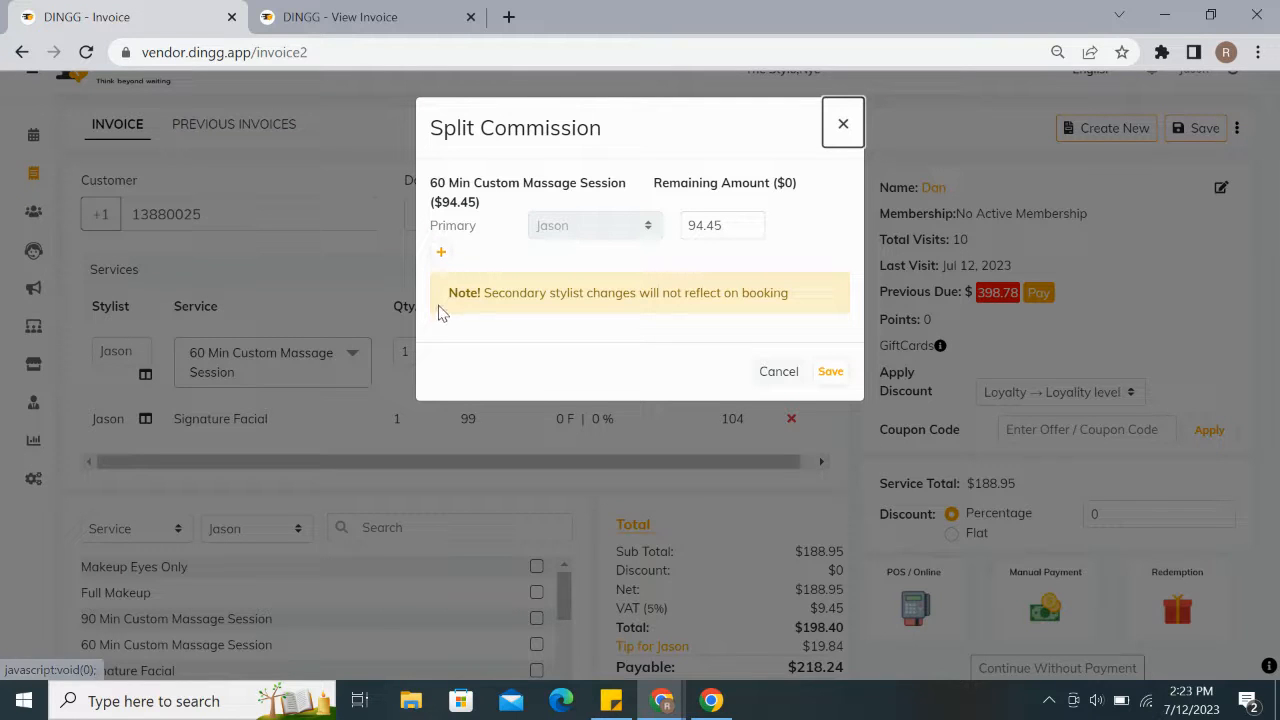
pyautogui.click(440, 256)
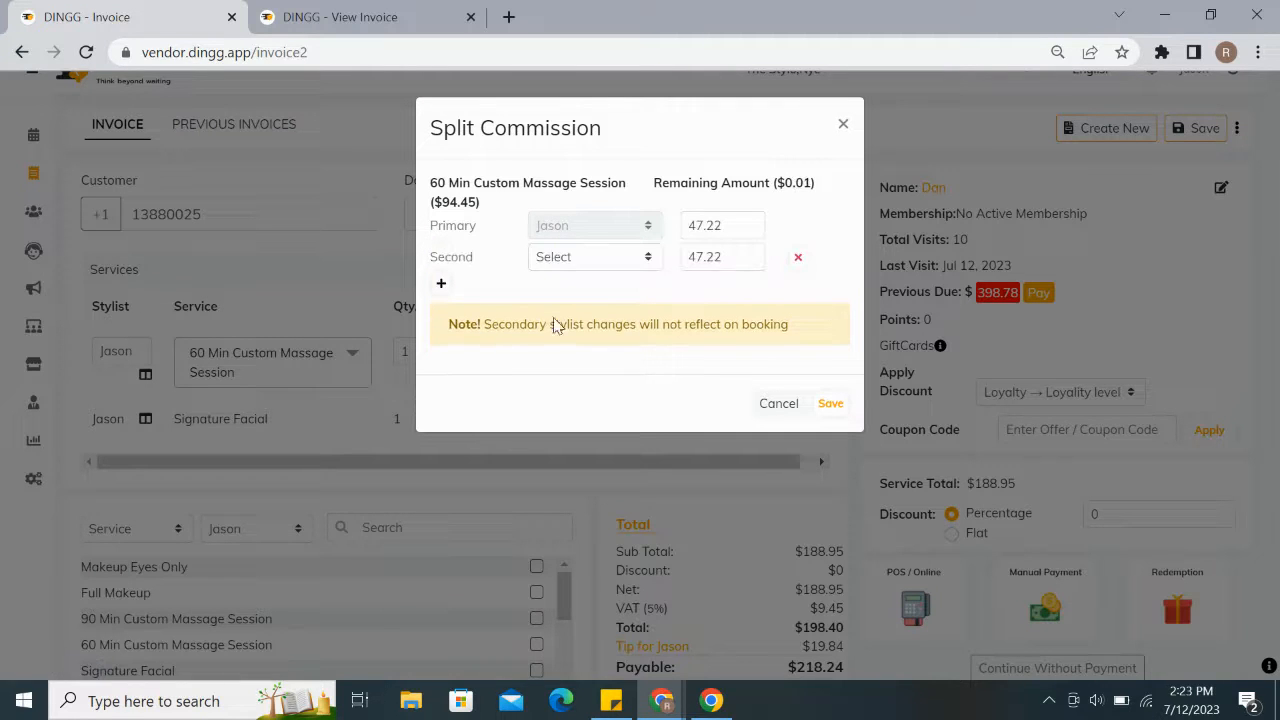
pyautogui.click(842, 125)
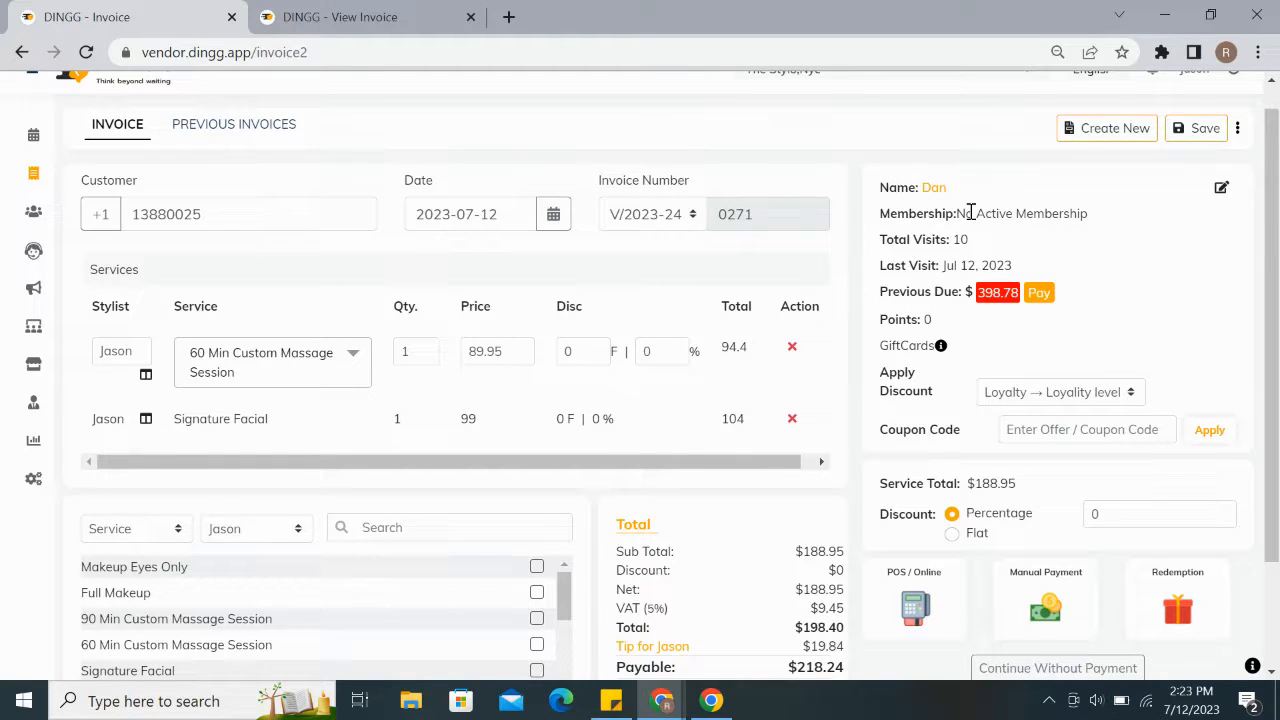
# Review the customer's membership status and the list of their unpaid invoices.
pyautogui.moveTo(910, 214); pyautogui.dragTo(1055, 216)
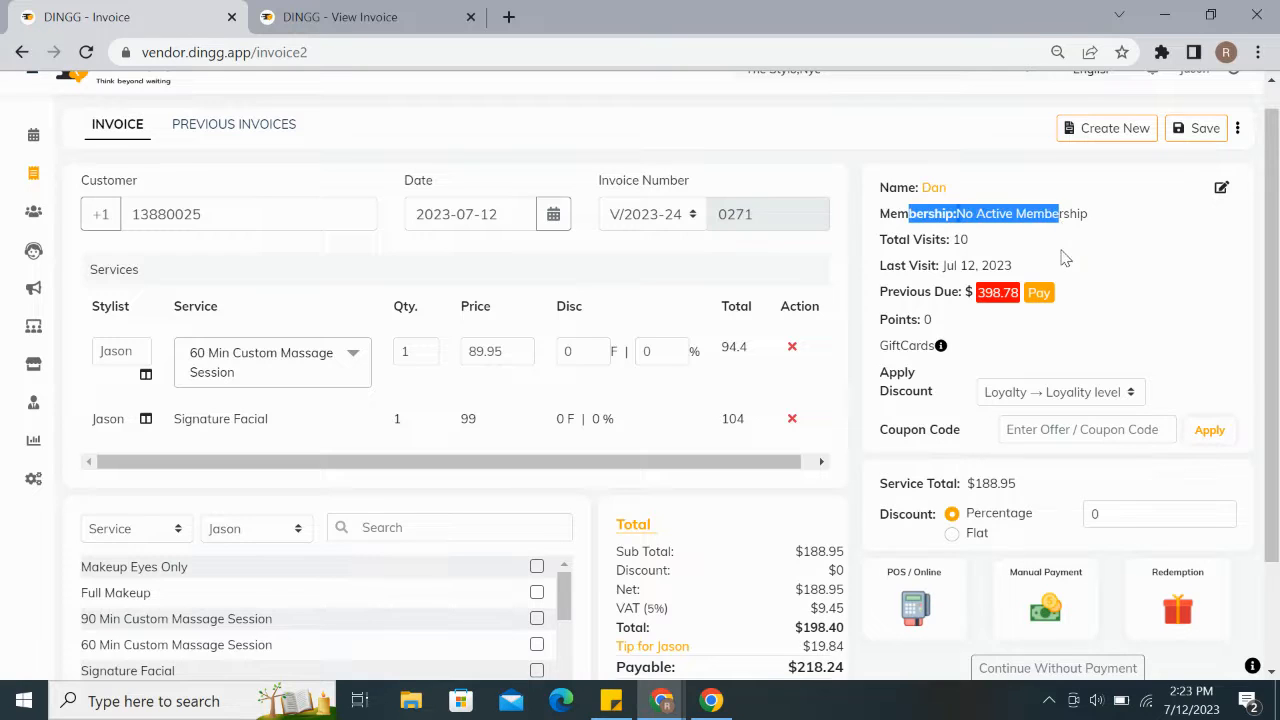
pyautogui.click(1065, 258)
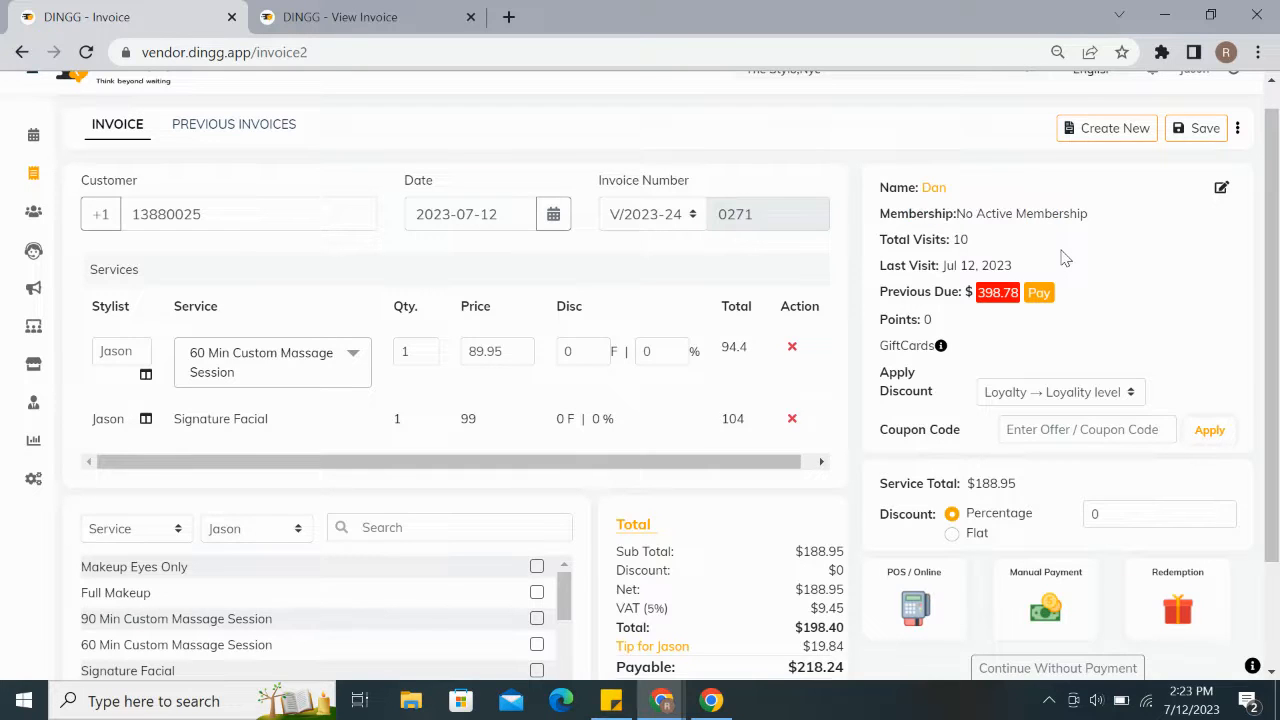
pyautogui.click(1036, 297)
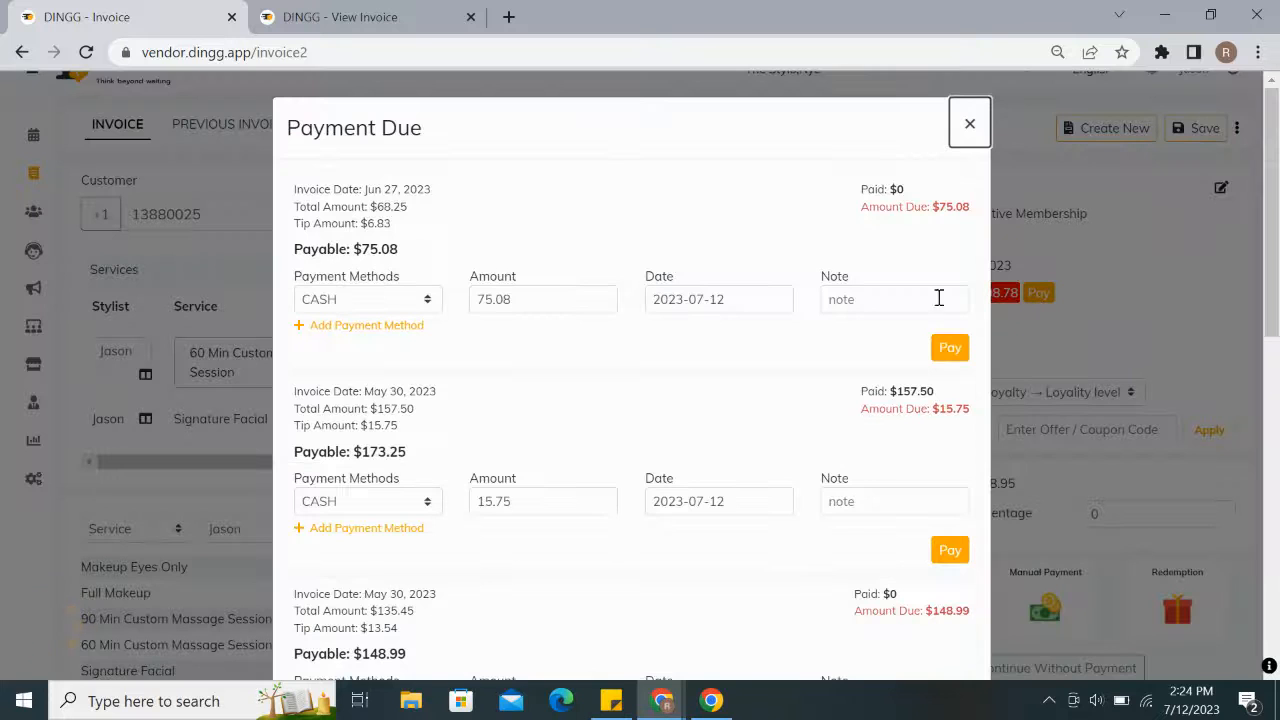
pyautogui.scroll(-3, 836, 269)
pyautogui.scroll(5, 837, 277)
pyautogui.click(970, 132)
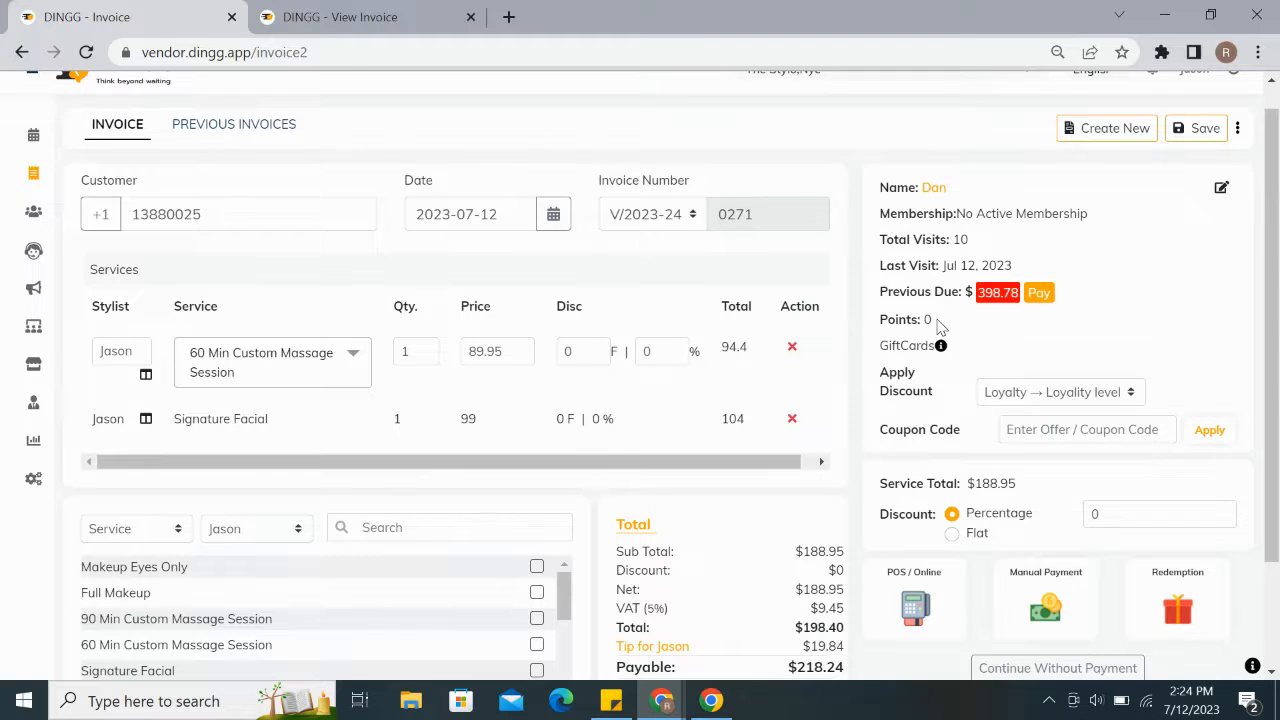
# Check the customer's loyalty points and available gift cards.
pyautogui.moveTo(933, 321); pyautogui.dragTo(880, 322)
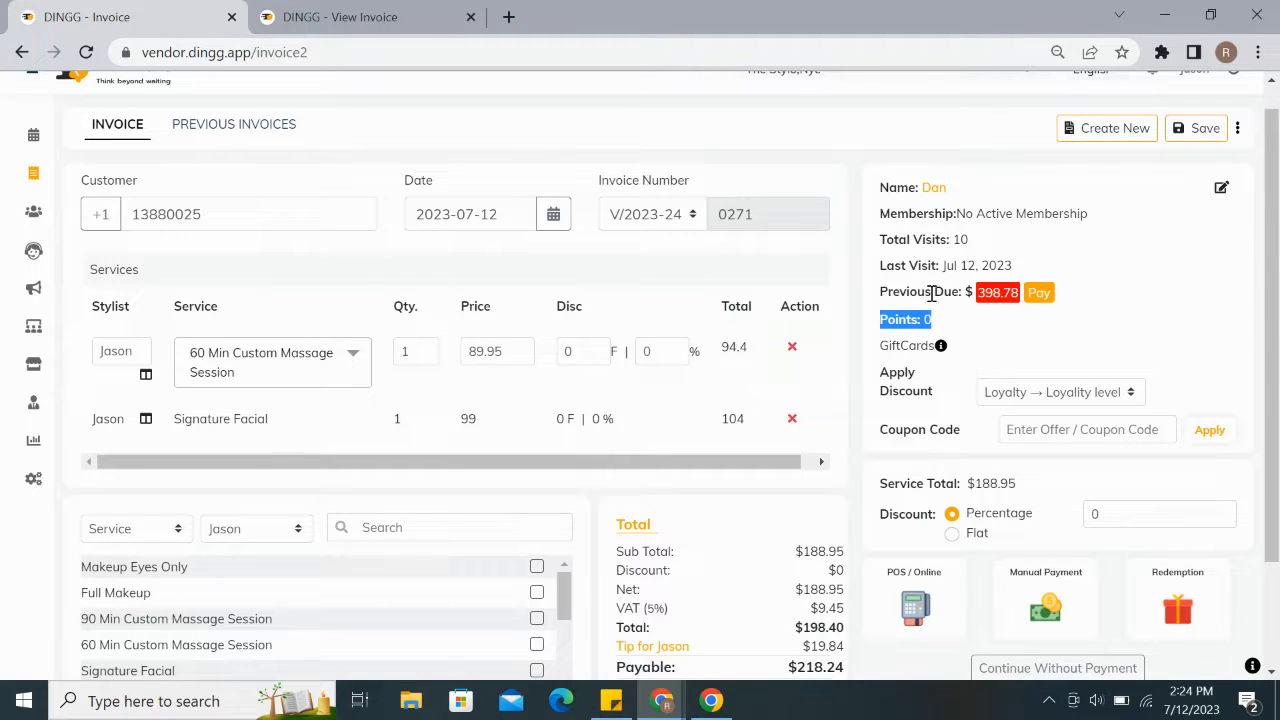
pyautogui.click(952, 339)
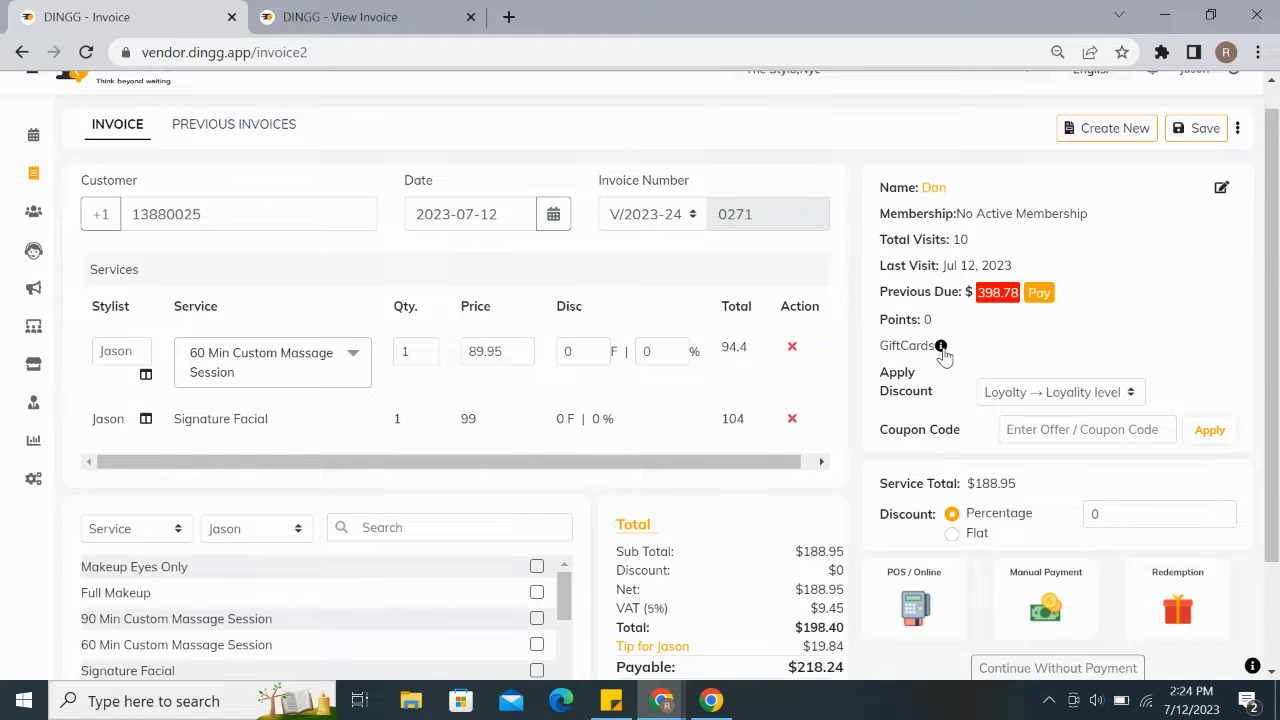
pyautogui.click(940, 346)
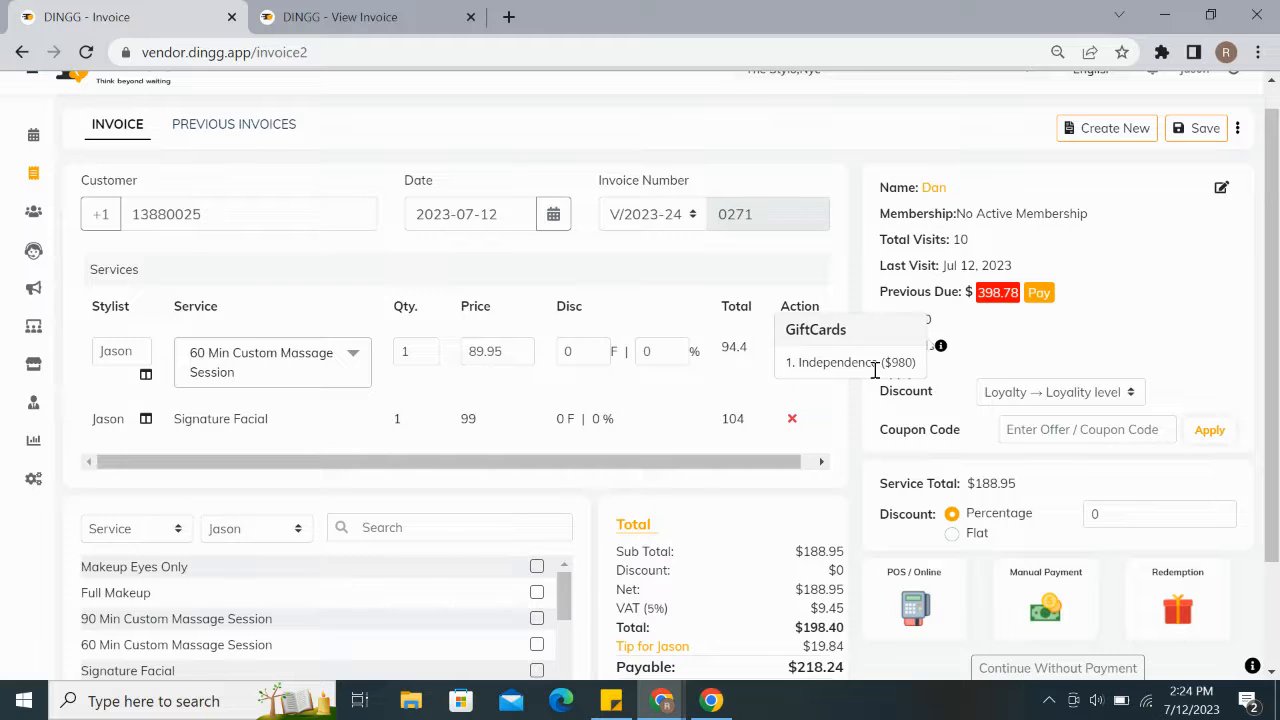
pyautogui.click(1002, 353)
# Examine the discounts that can be applied to the invoice and the coupon code entry.
pyautogui.scroll(-1, 1145, 332)
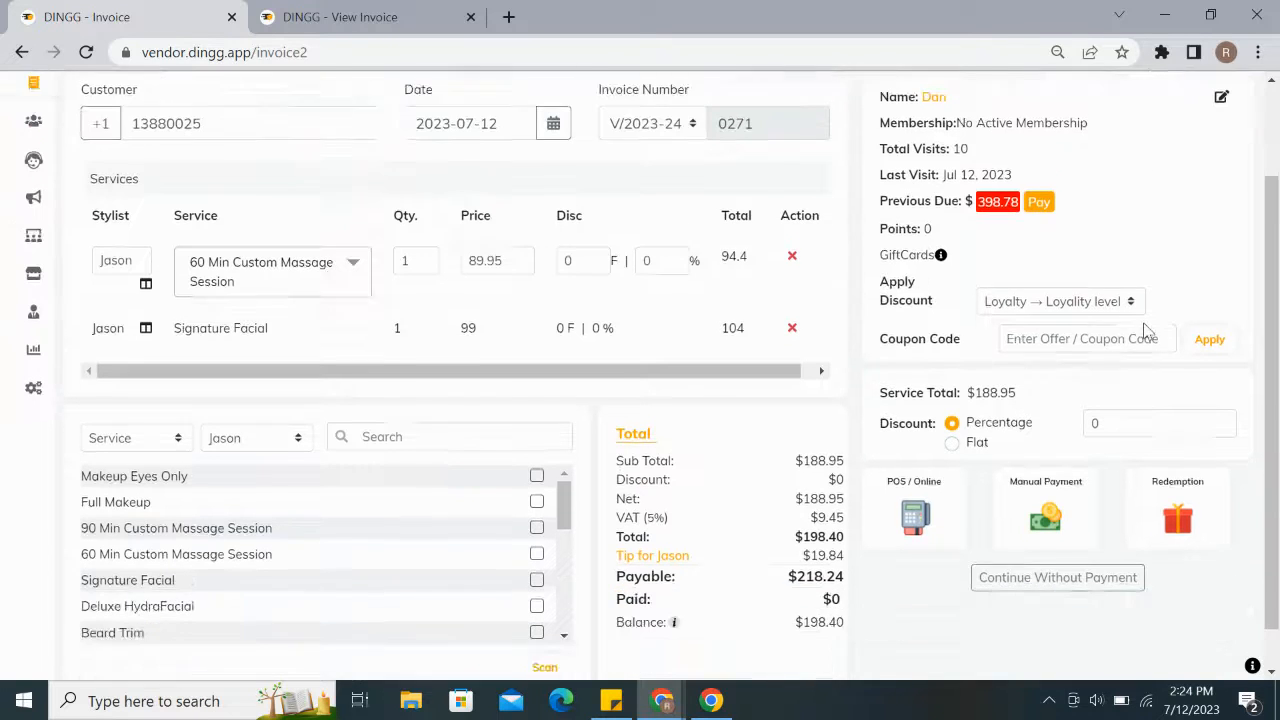
pyautogui.click(1085, 295)
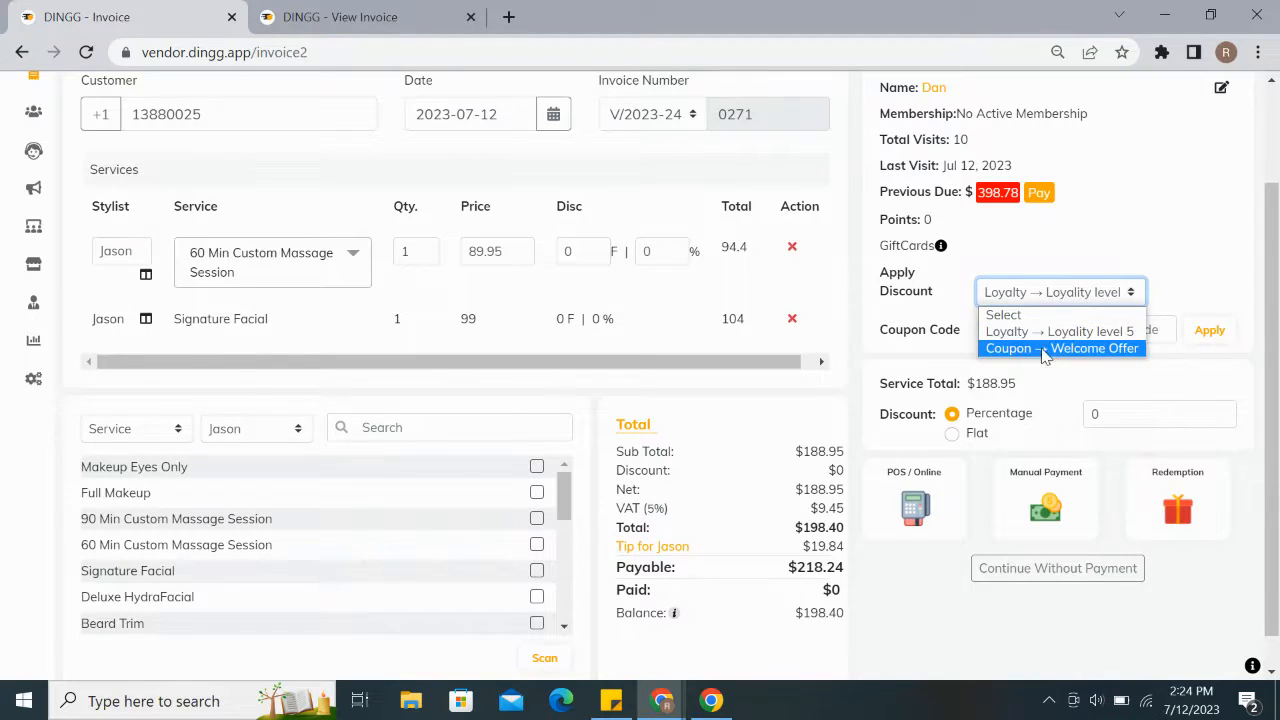
pyautogui.click(933, 328)
pyautogui.click(1043, 334)
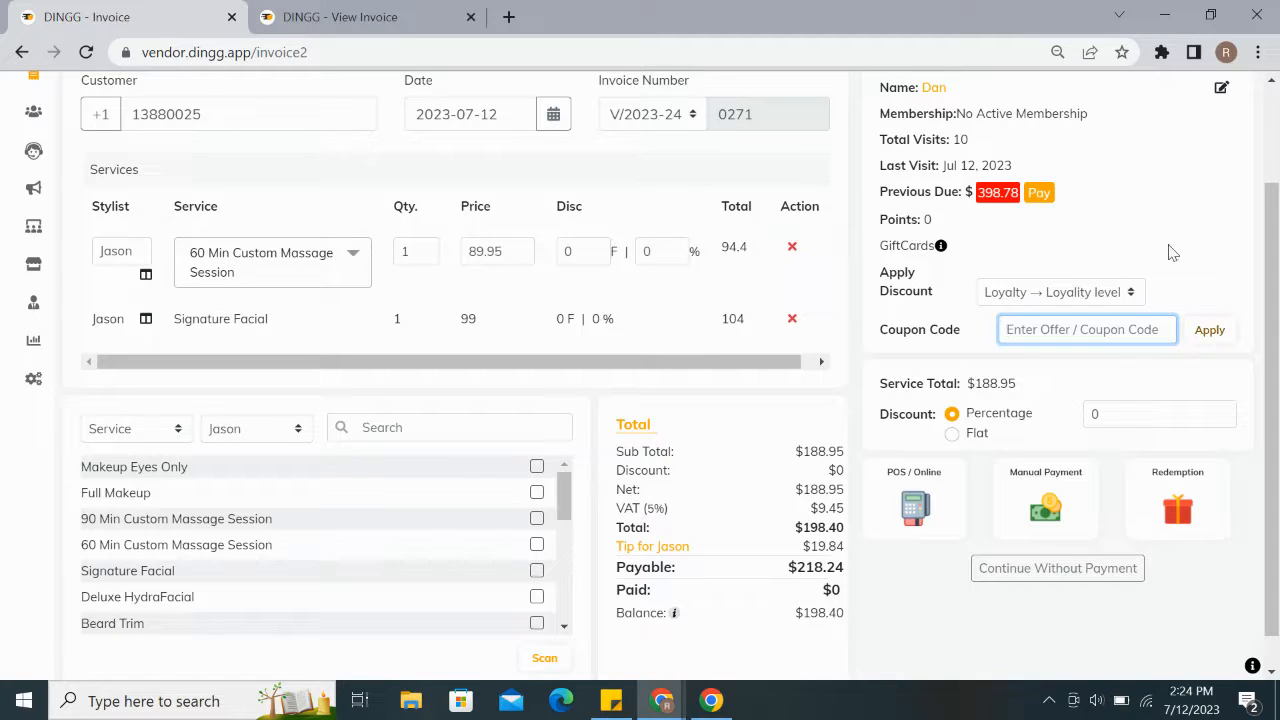
# View the customer's editable profile details and close them without making changes.
pyautogui.scroll(1, 1165, 245)
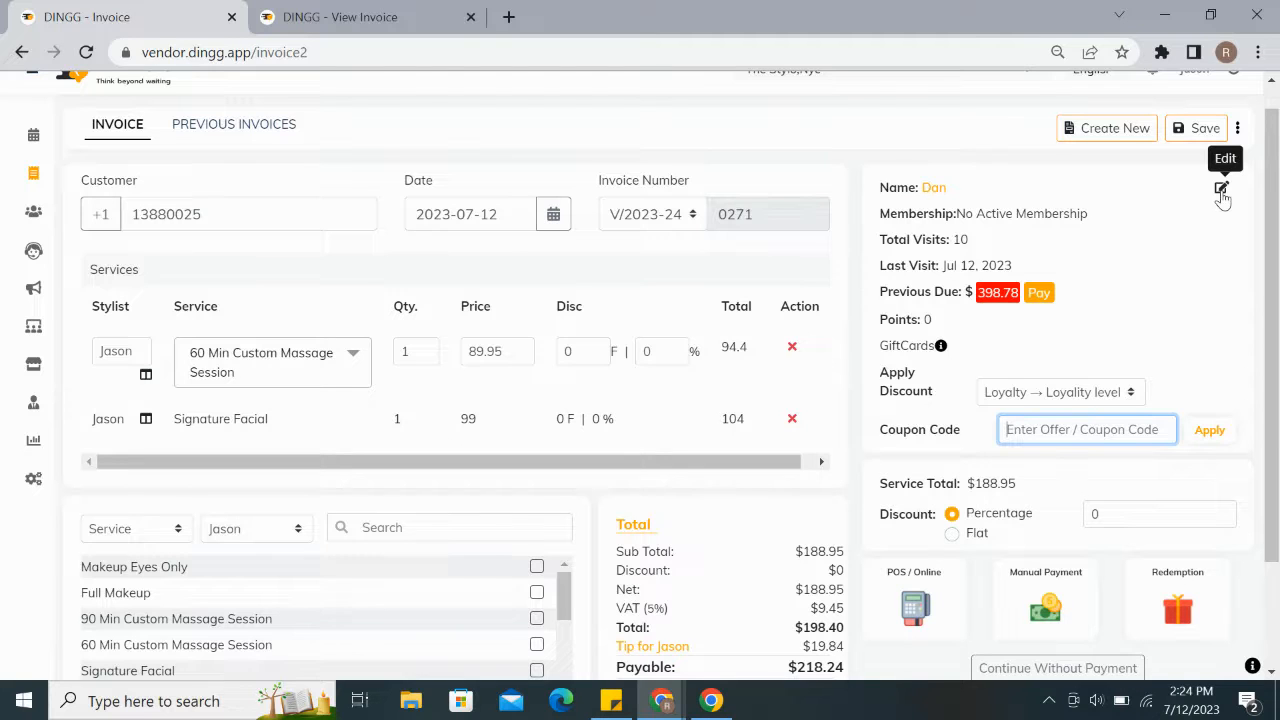
pyautogui.click(1221, 189)
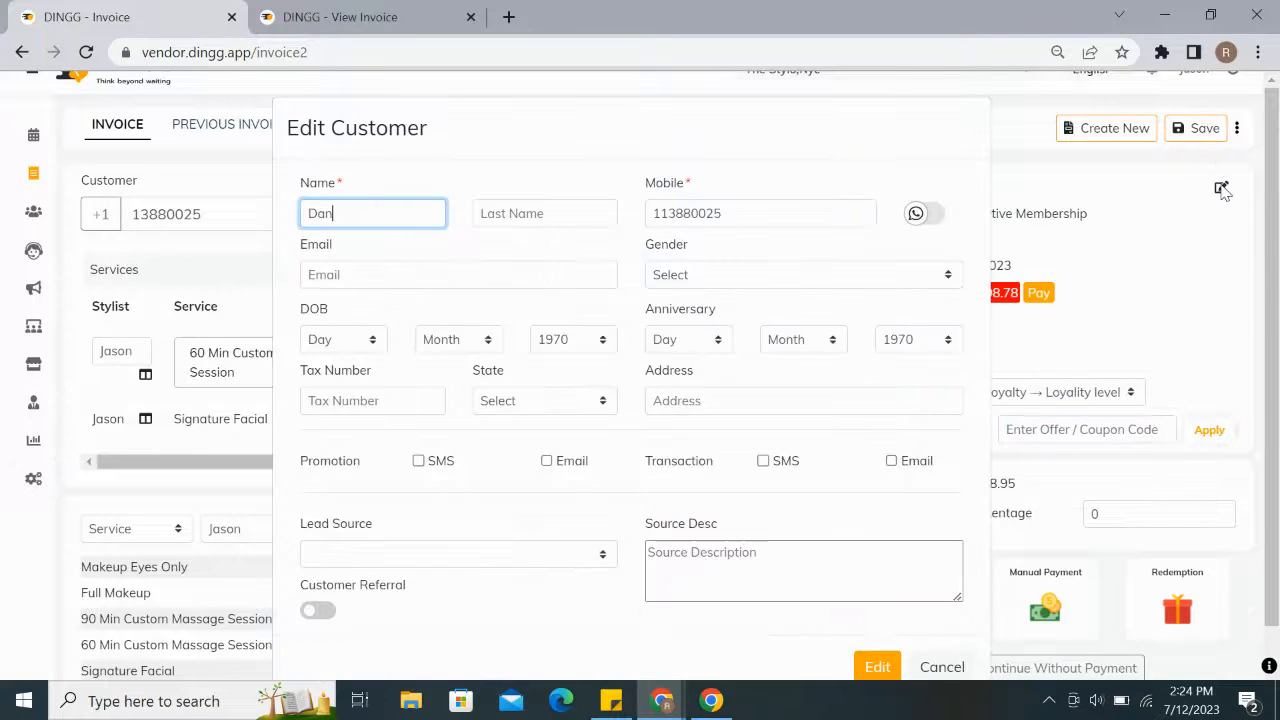
pyautogui.click(950, 674)
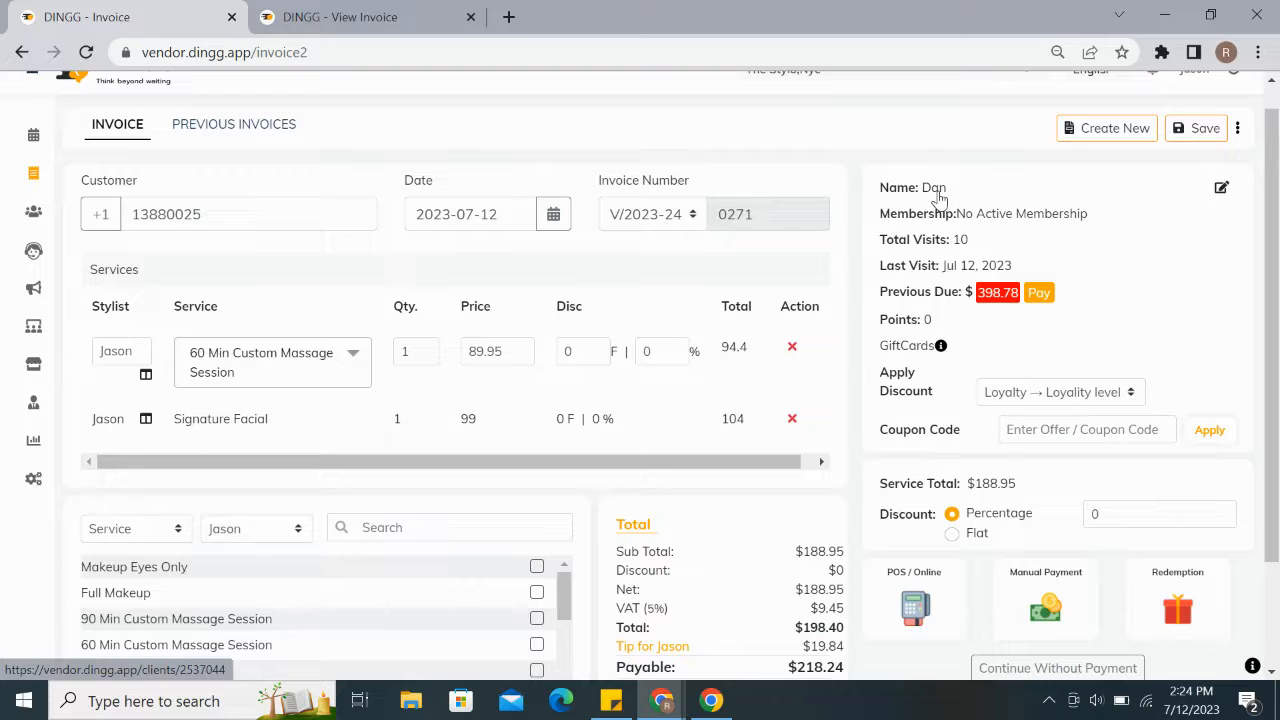
# Try the flat type for the service discount and return it to percentage without entering an amount.
pyautogui.scroll(-2, 1089, 254)
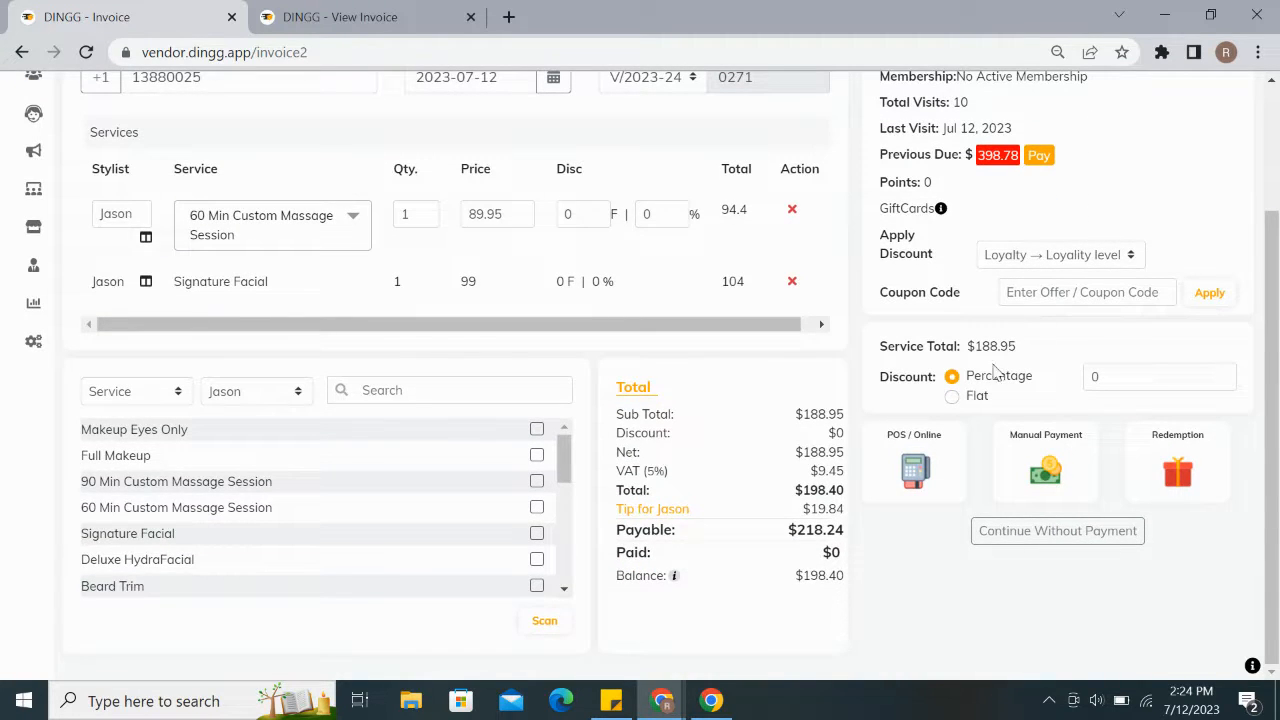
pyautogui.click(951, 399)
pyautogui.click(951, 378)
pyautogui.click(1109, 378)
pyautogui.click(1052, 345)
# Choose POS / Online payment with Payroc Online as the provider and review the saved card and checkout options.
pyautogui.click(928, 476)
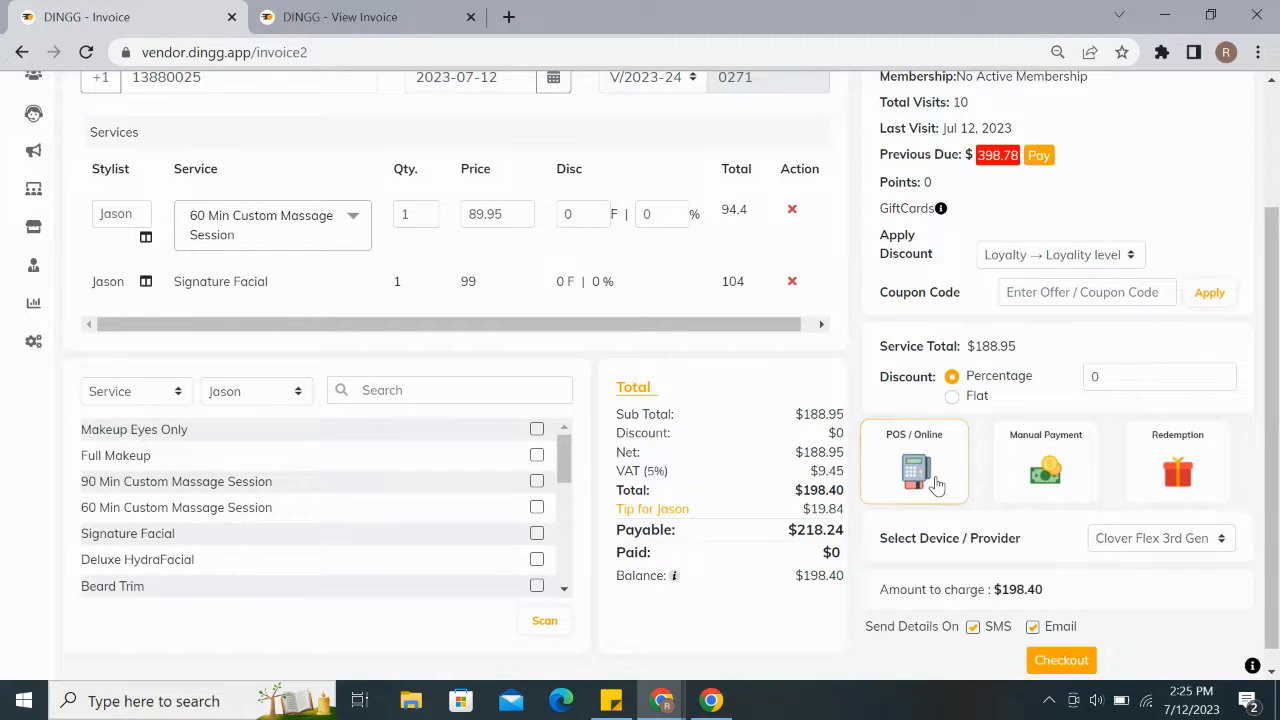
pyautogui.scroll(-1, 922, 300)
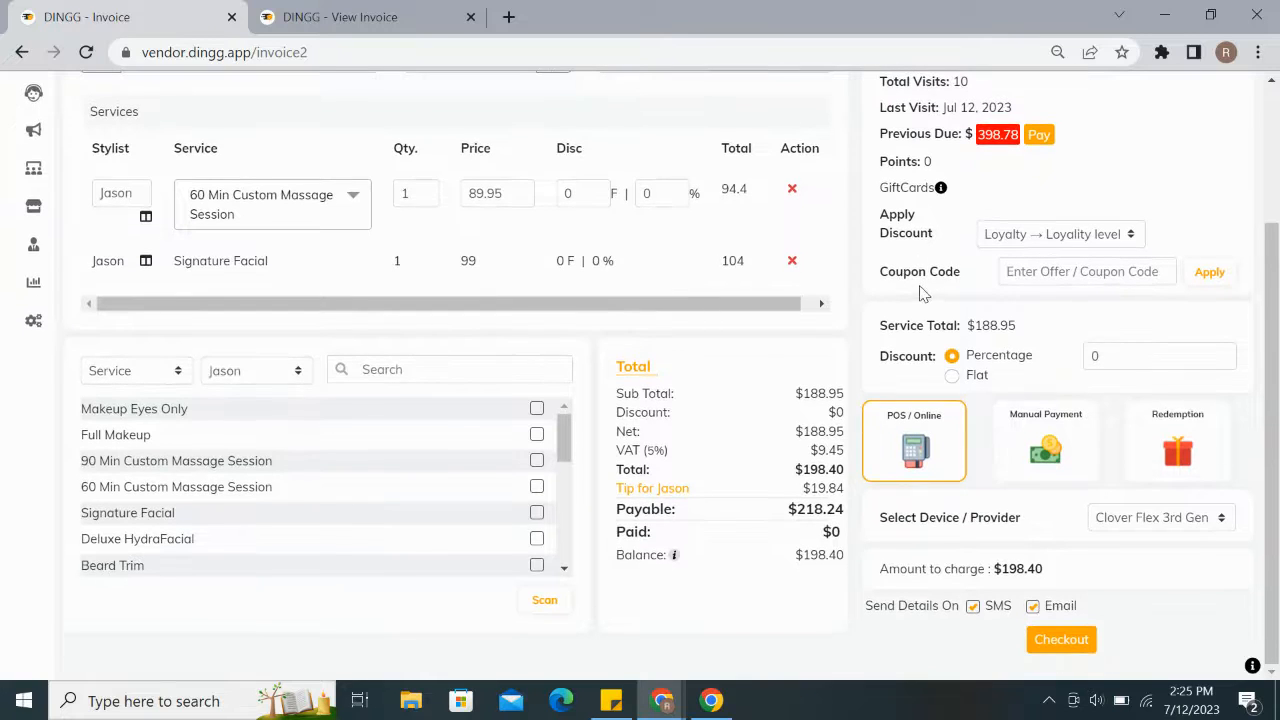
pyautogui.click(1203, 522)
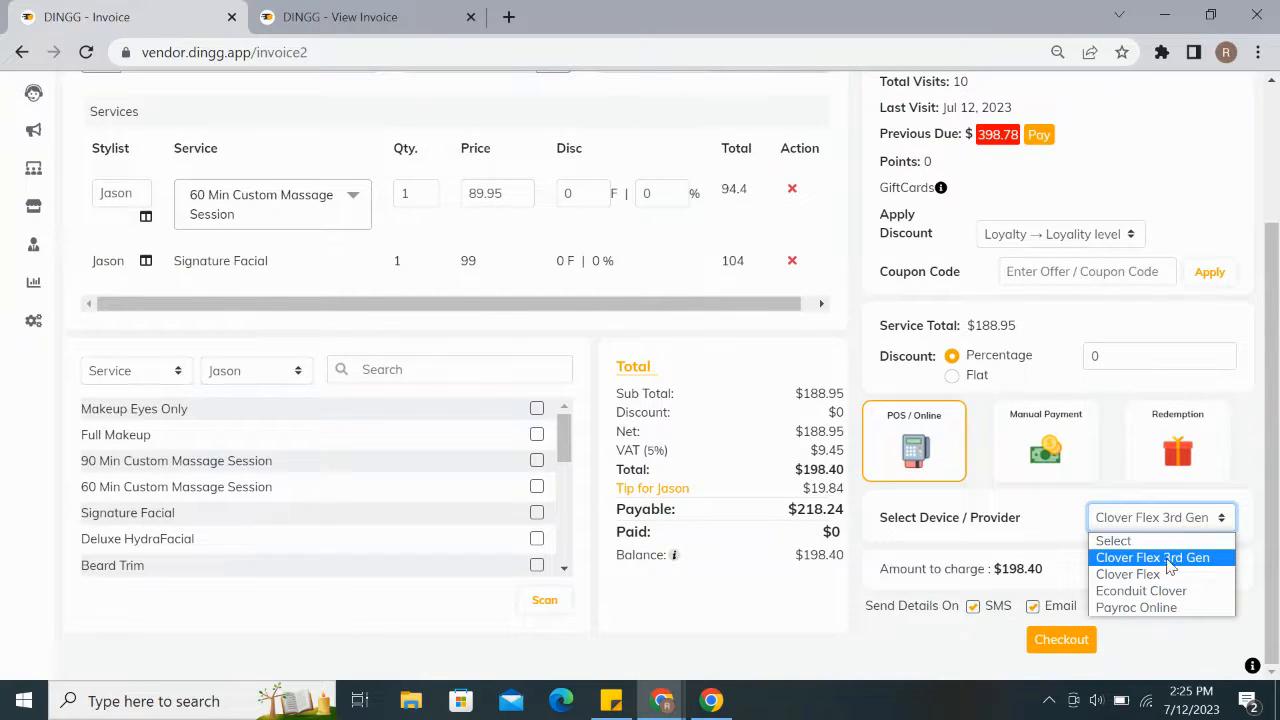
pyautogui.click(1216, 612)
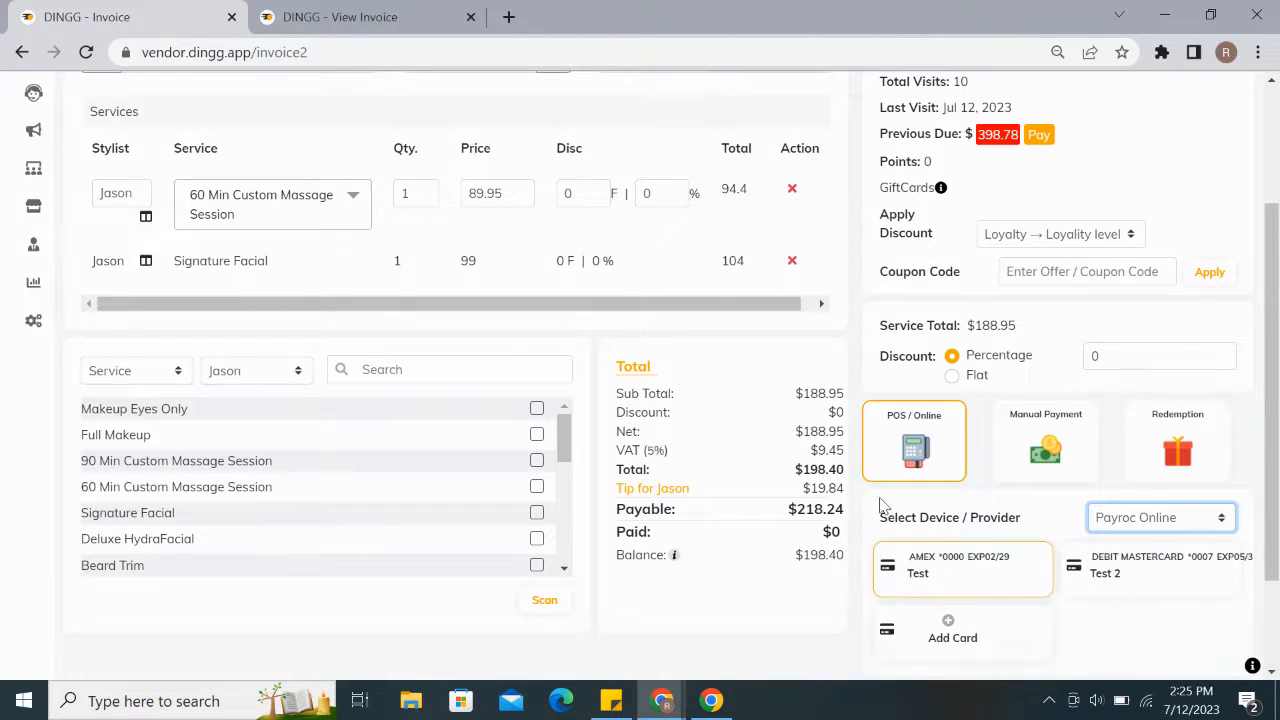
pyautogui.scroll(-2, 870, 495)
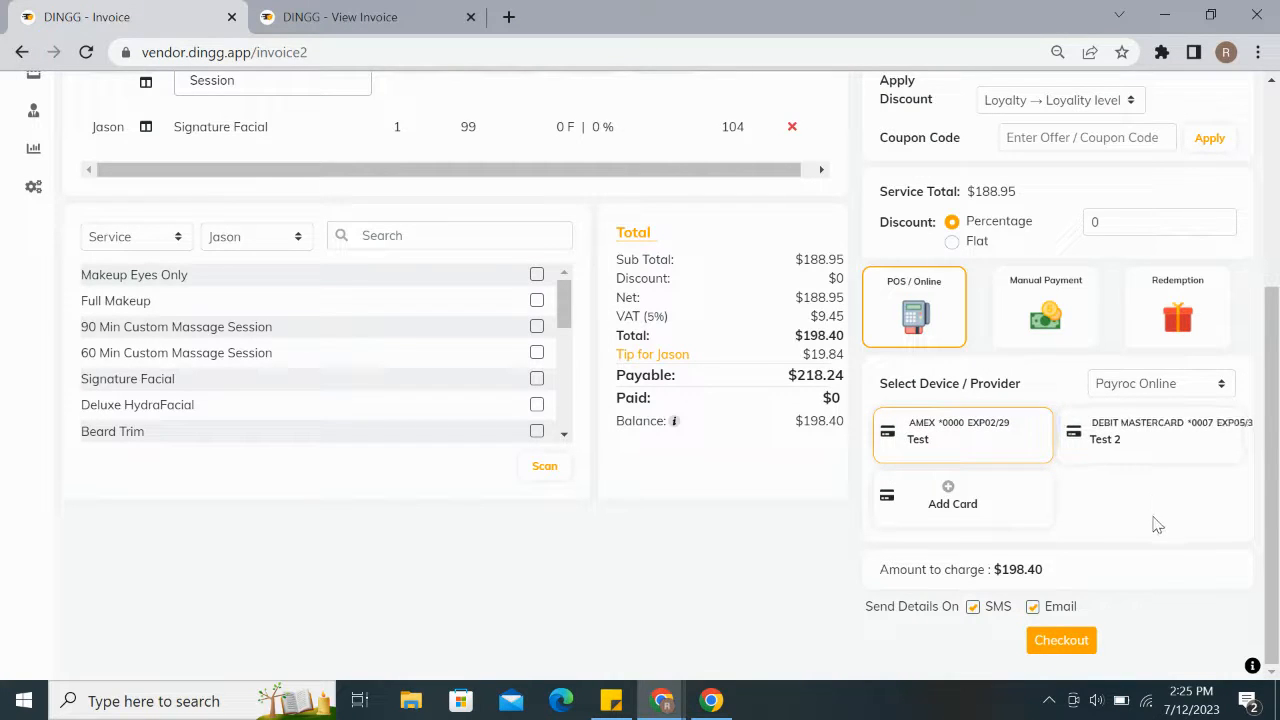
# View the manual payment methods and the cash payment entry without adding a payment.
pyautogui.click(1050, 303)
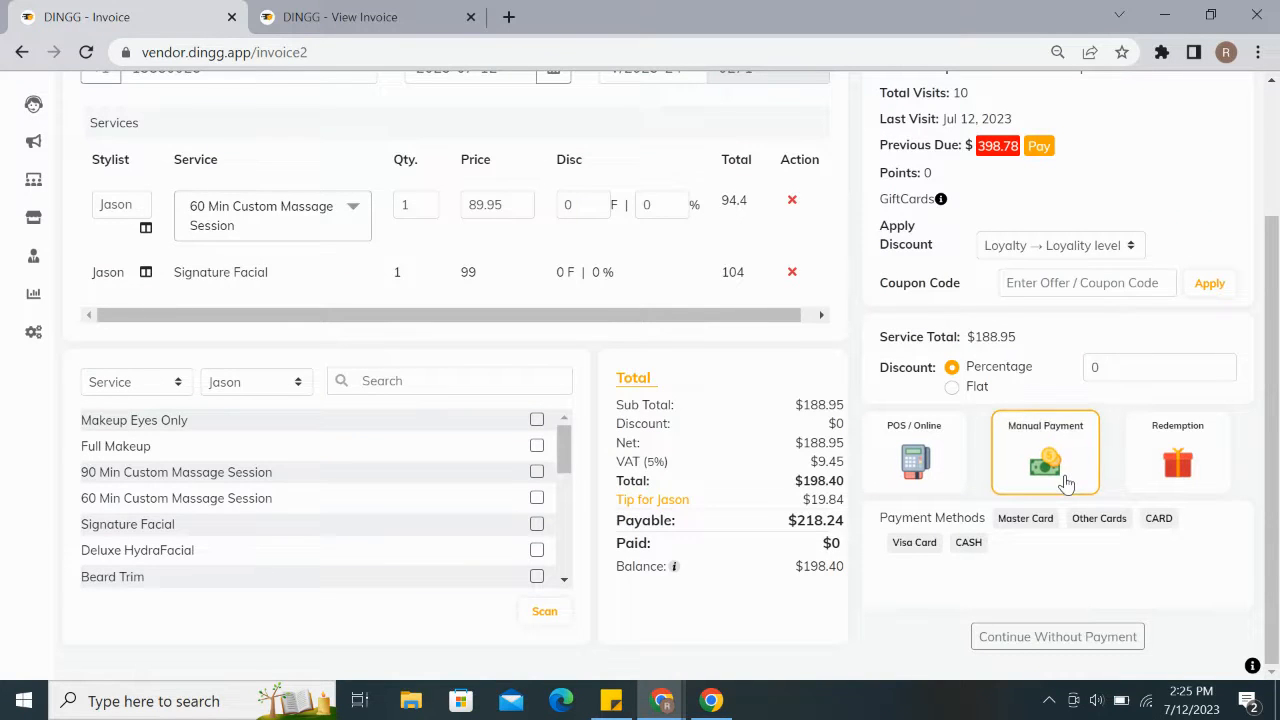
pyautogui.click(975, 546)
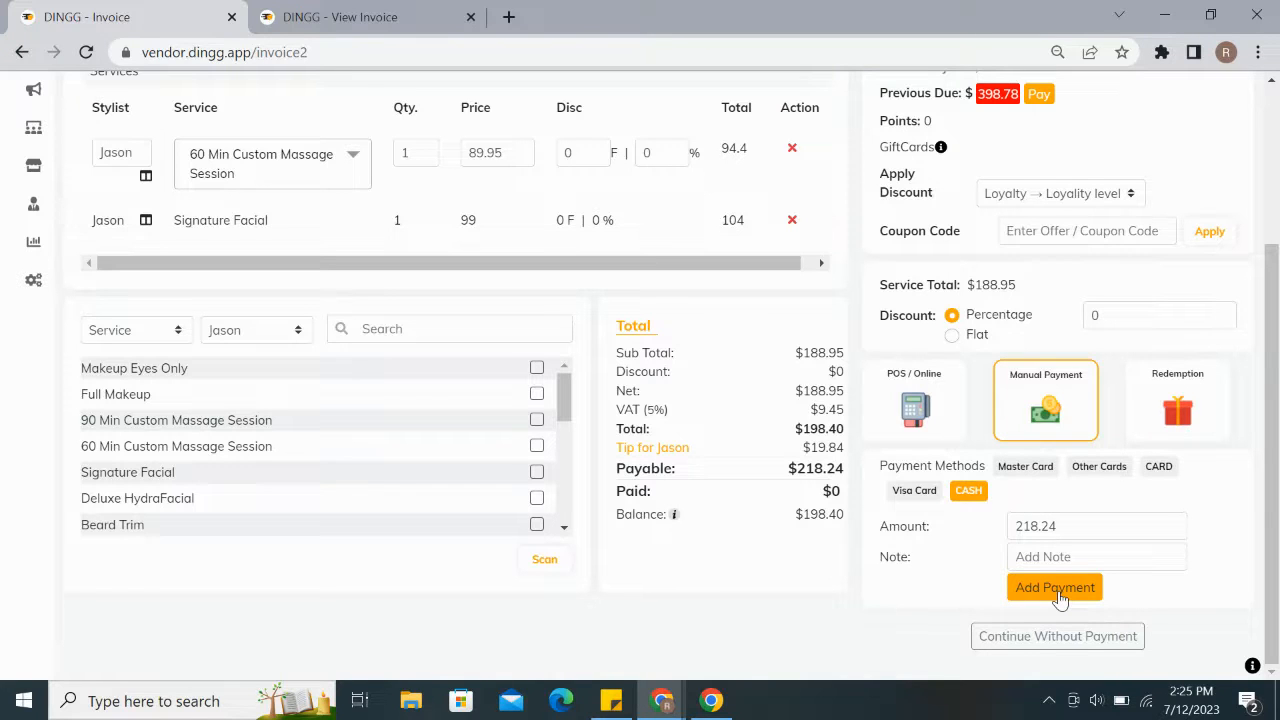
# Choose redemption as the payment type and pay the invoice with the customer's Independence gift card.
pyautogui.click(1188, 404)
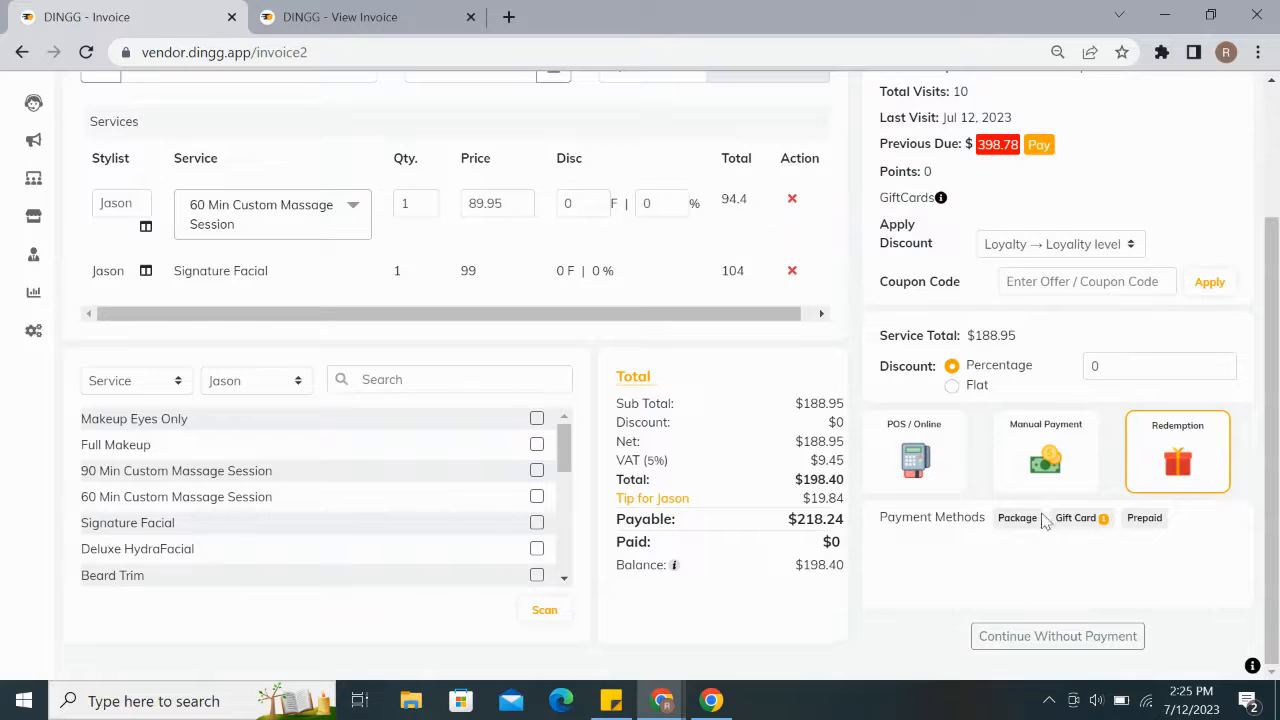
pyautogui.click(1098, 520)
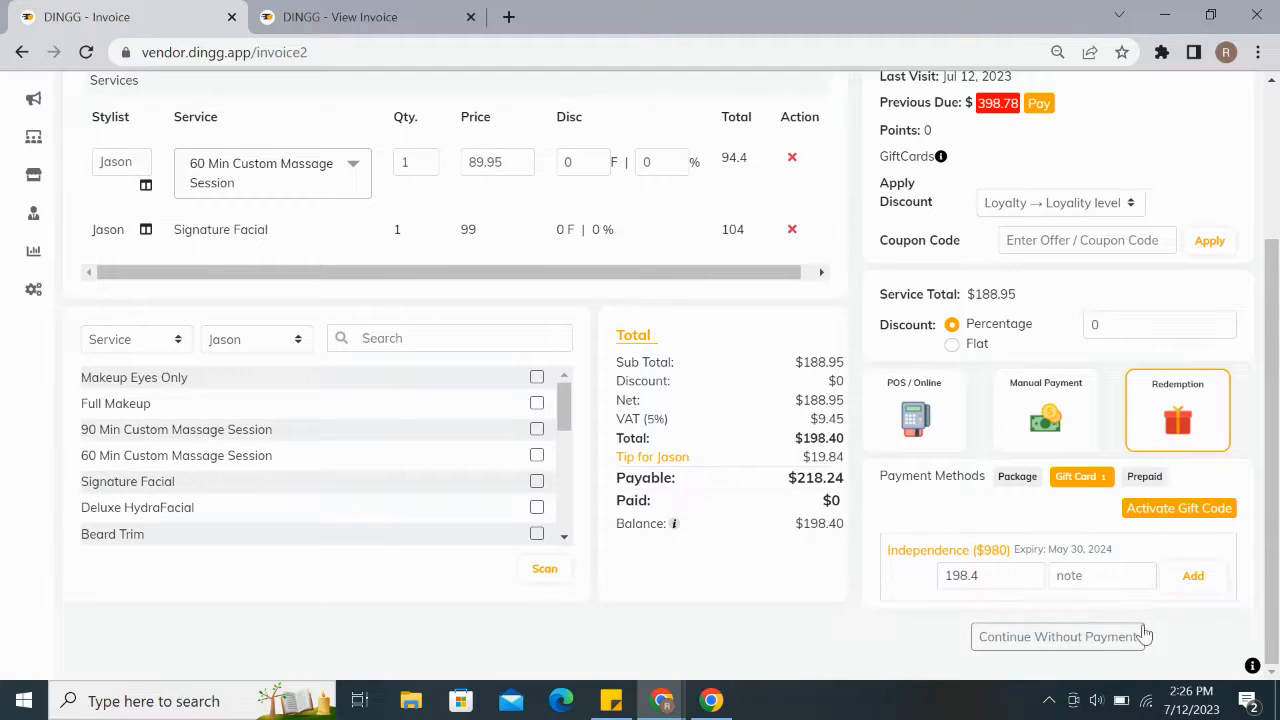
pyautogui.click(1195, 578)
pyautogui.scroll(-1, 1080, 535)
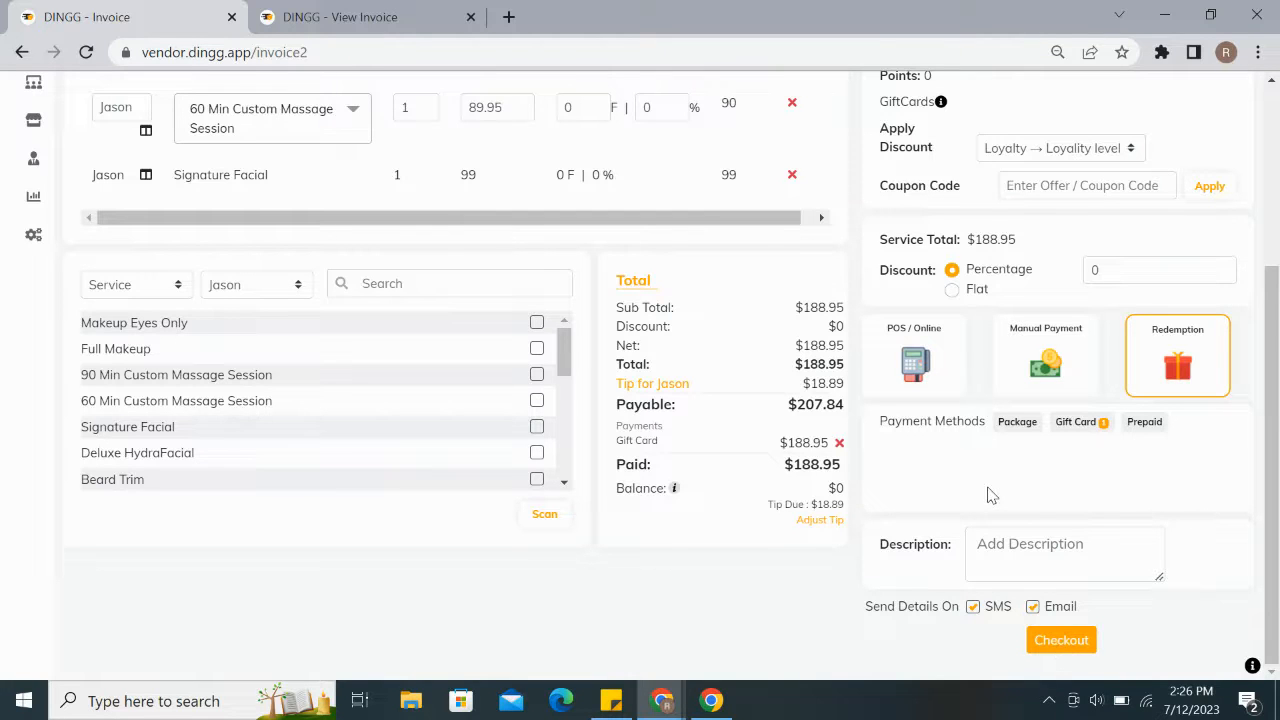
# Add the description "test" to the invoice.
pyautogui.click(1037, 568)
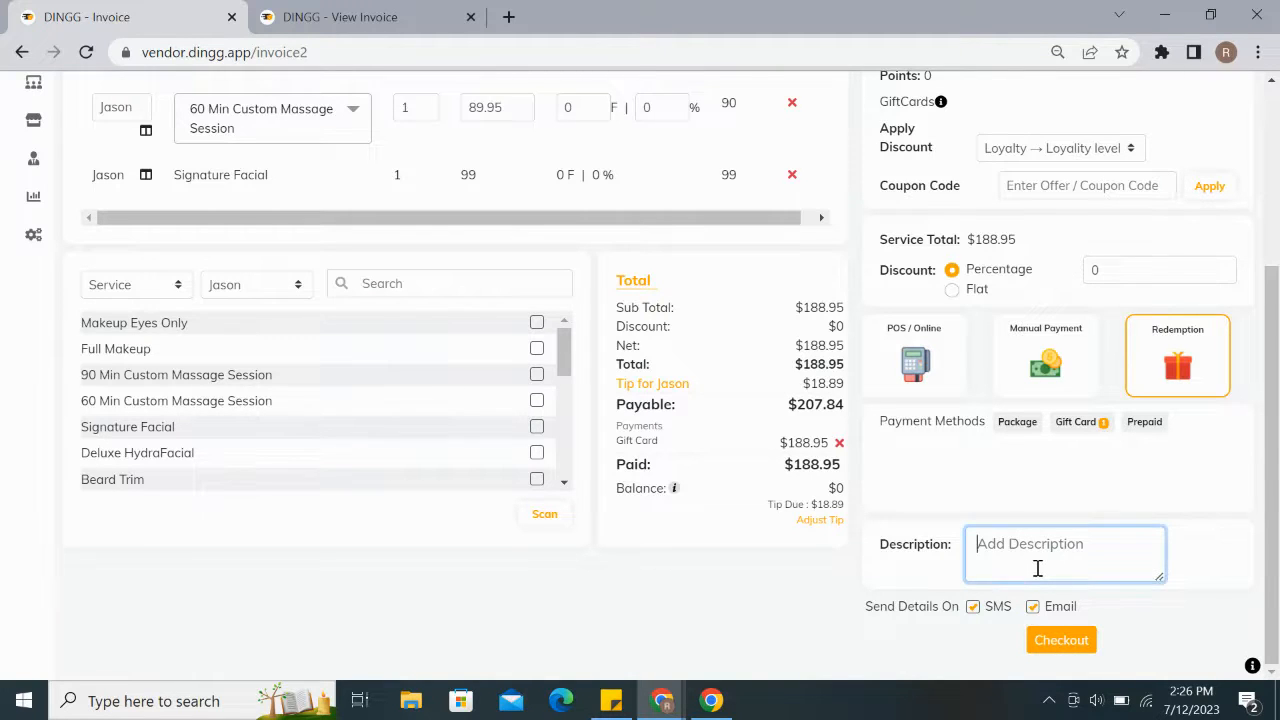
pyautogui.write('test')
pyautogui.click(1001, 487)
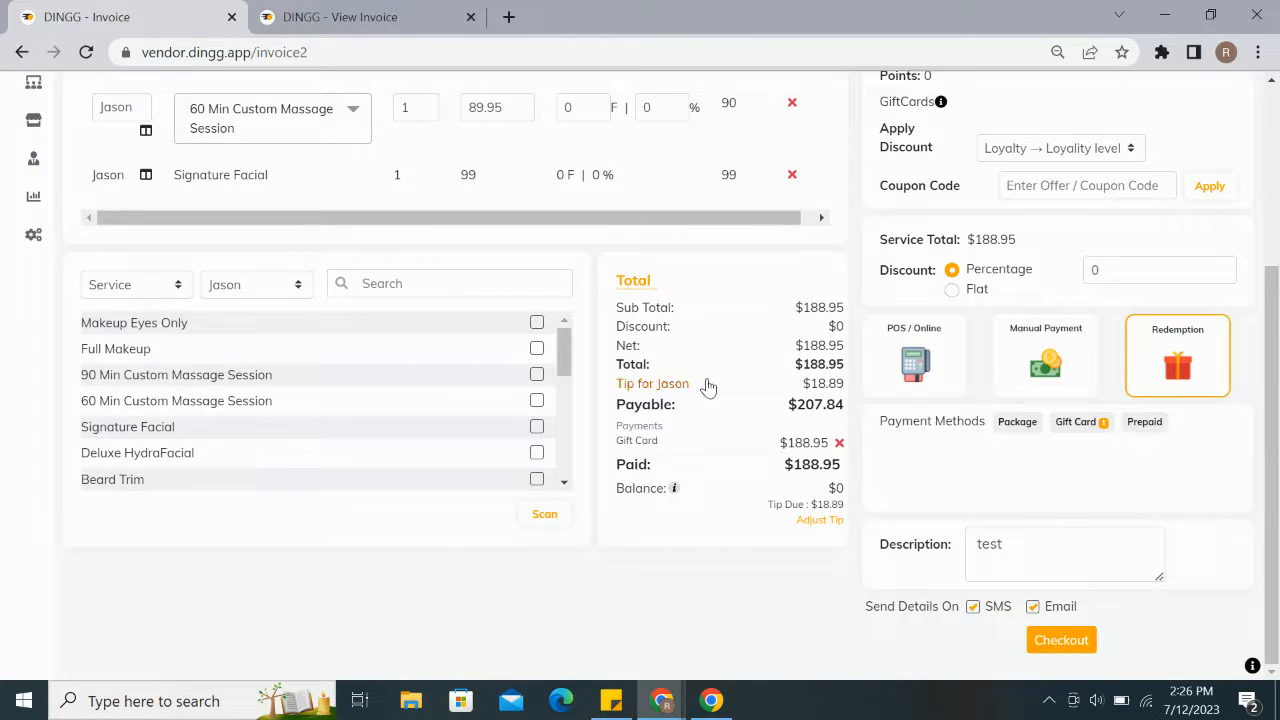
# View the tip percentages and custom tip option for the stylist, and close them without making changes.
pyautogui.click(676, 392)
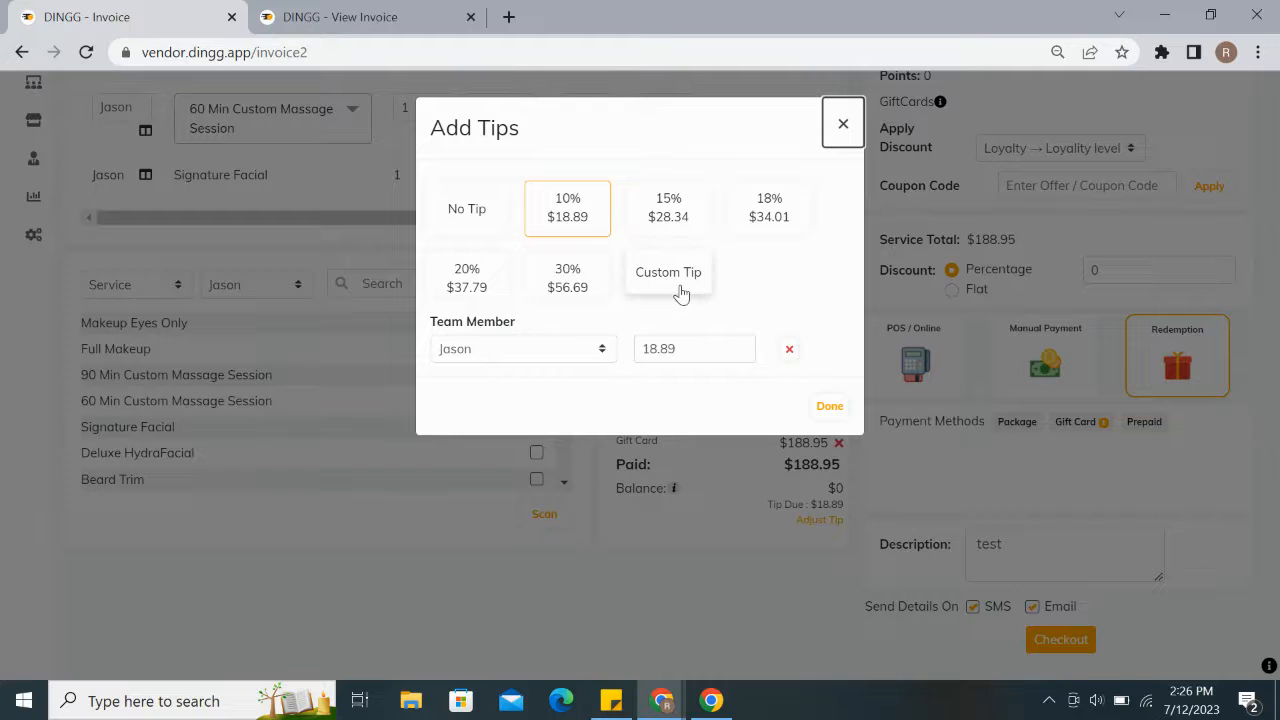
pyautogui.click(843, 124)
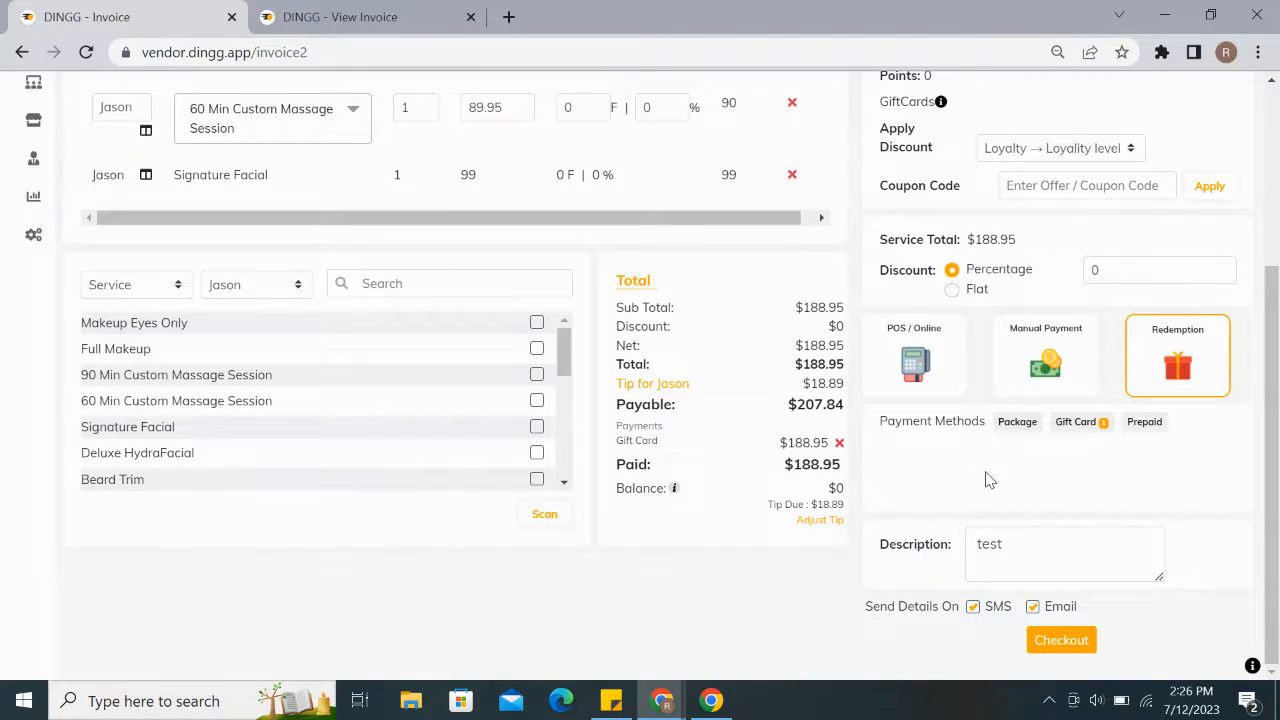
# Save the invoice as an open invoice, and review the open invoices list with its deletion notice before closing it.
pyautogui.scroll(5, 988, 480)
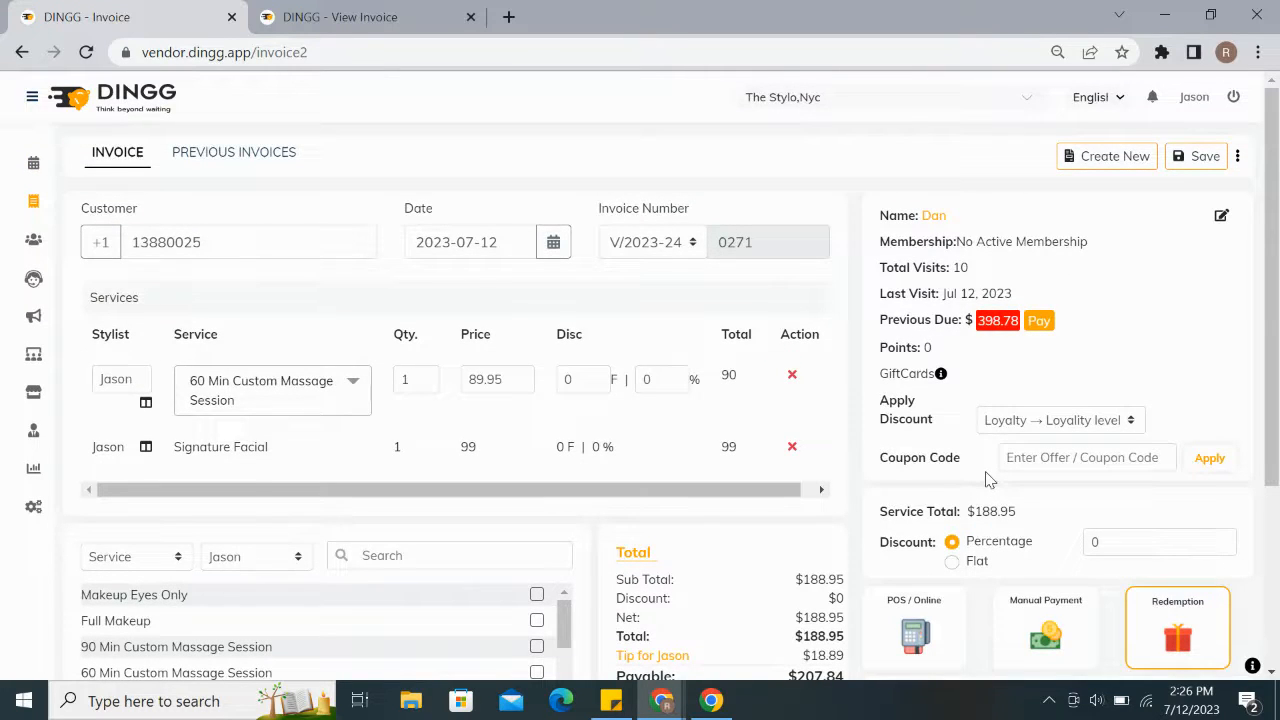
pyautogui.click(1195, 165)
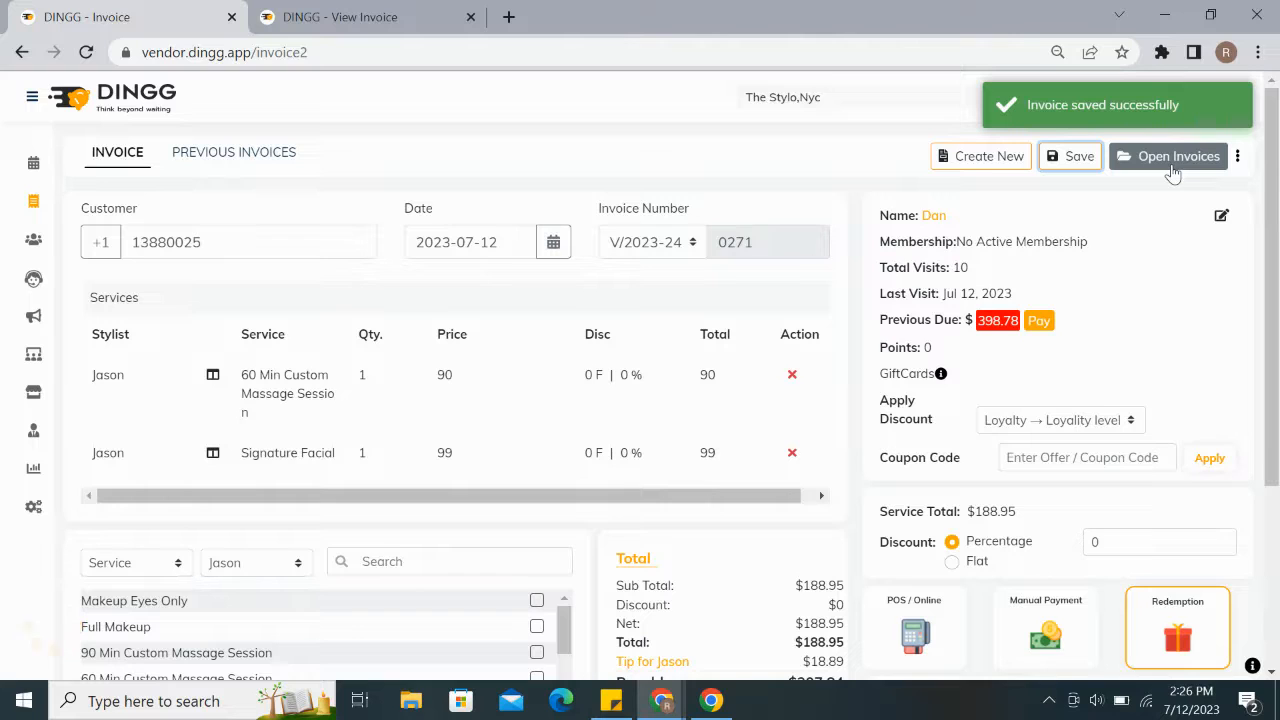
pyautogui.click(1173, 165)
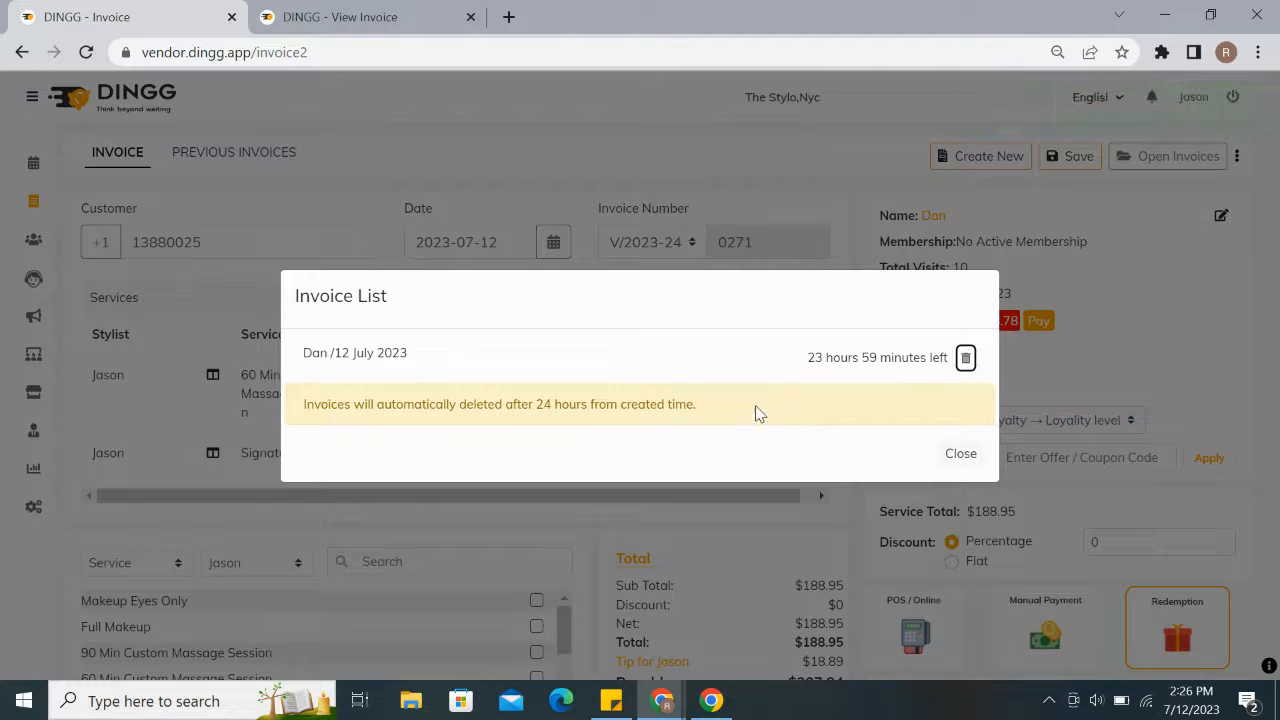
pyautogui.moveTo(696, 404); pyautogui.dragTo(558, 434)
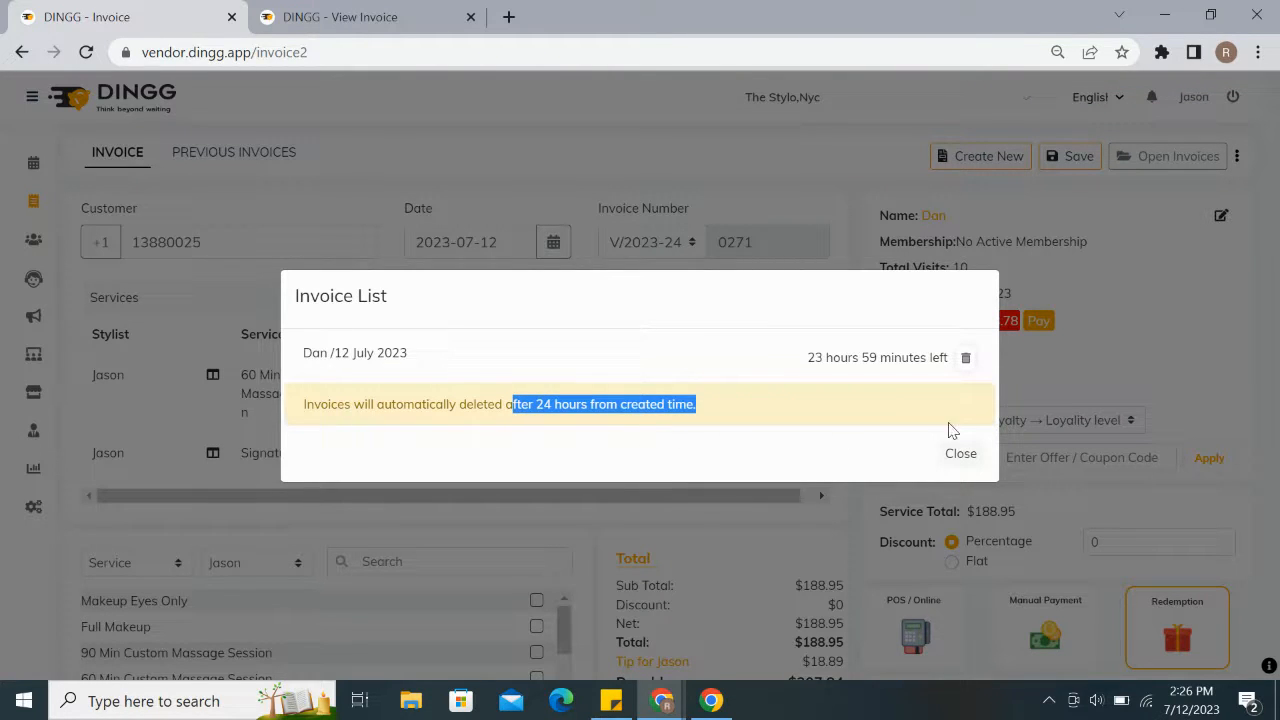
pyautogui.click(960, 456)
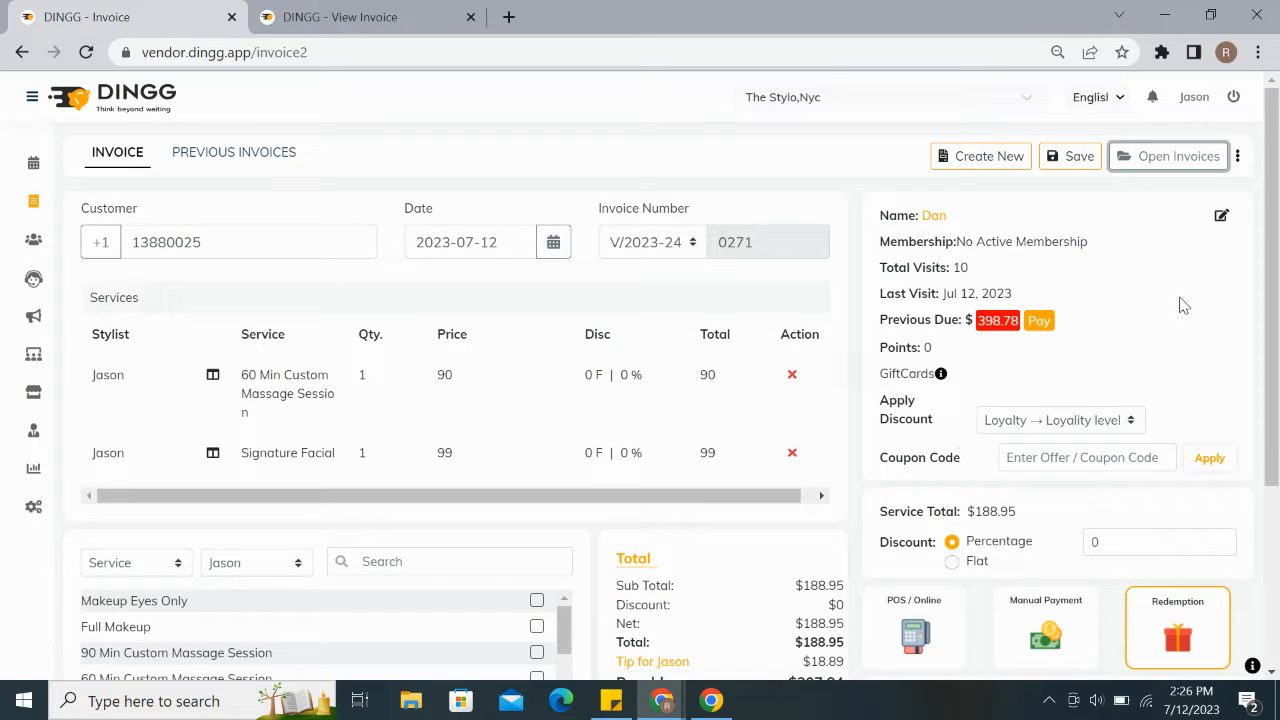
# Examine the invoice template settings for tax, price display, flat discount, default item and stylist, and payment methods, and close them unchanged.
pyautogui.click(1237, 156)
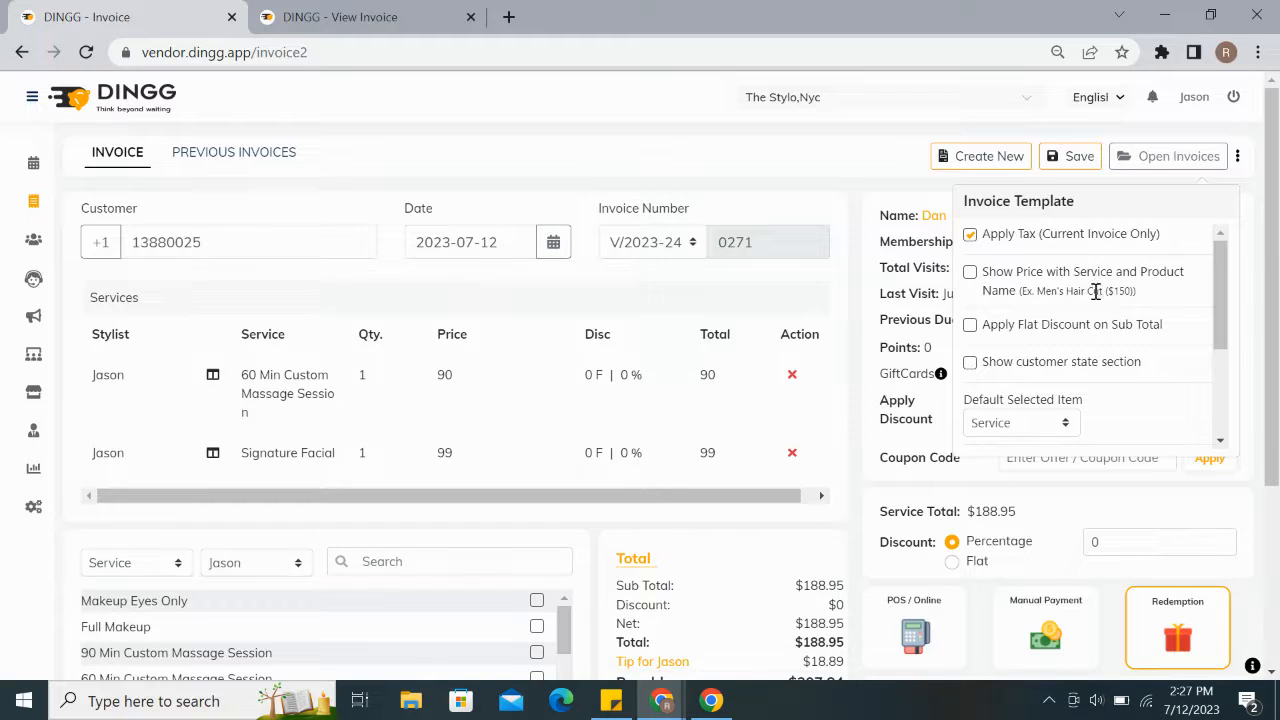
pyautogui.scroll(-1, 1097, 294)
pyautogui.scroll(-1, 1097, 300)
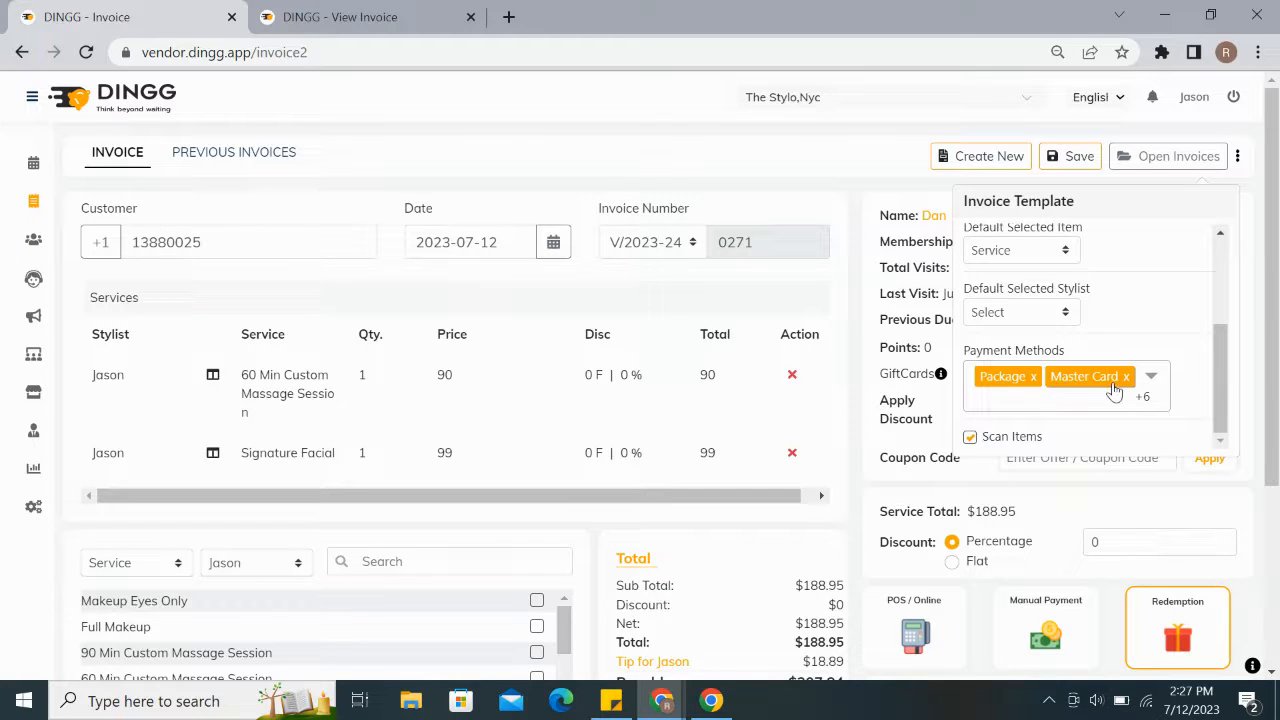
pyautogui.scroll(1, 1114, 390)
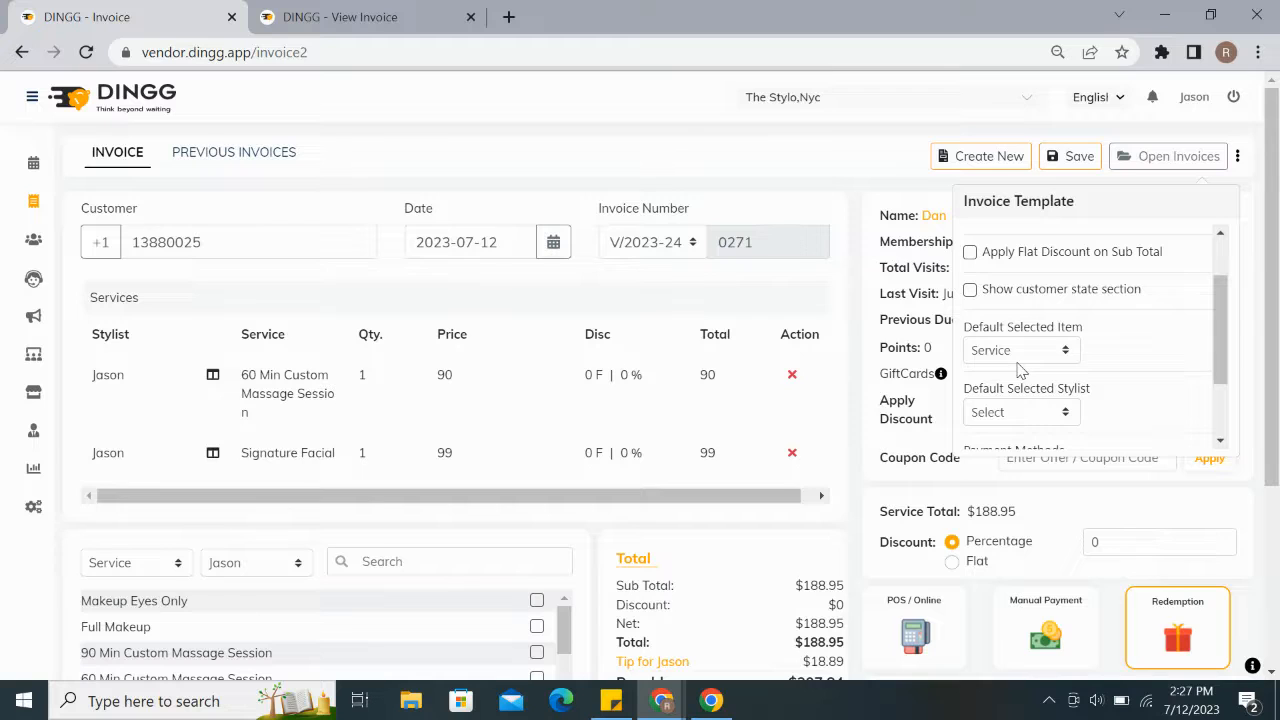
pyautogui.scroll(1, 1020, 368)
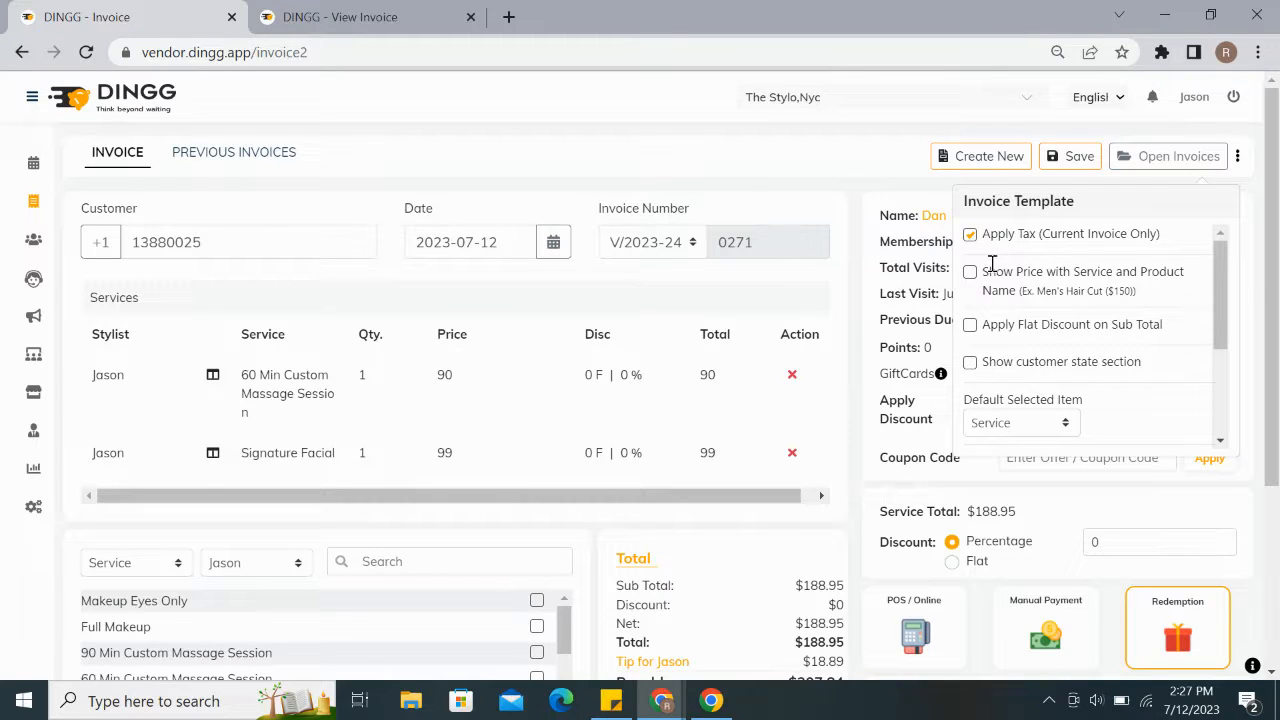
pyautogui.click(882, 186)
# Check out the invoice with details sent by SMS and email, and look over the generated tax invoice.
pyautogui.scroll(-3, 1075, 270)
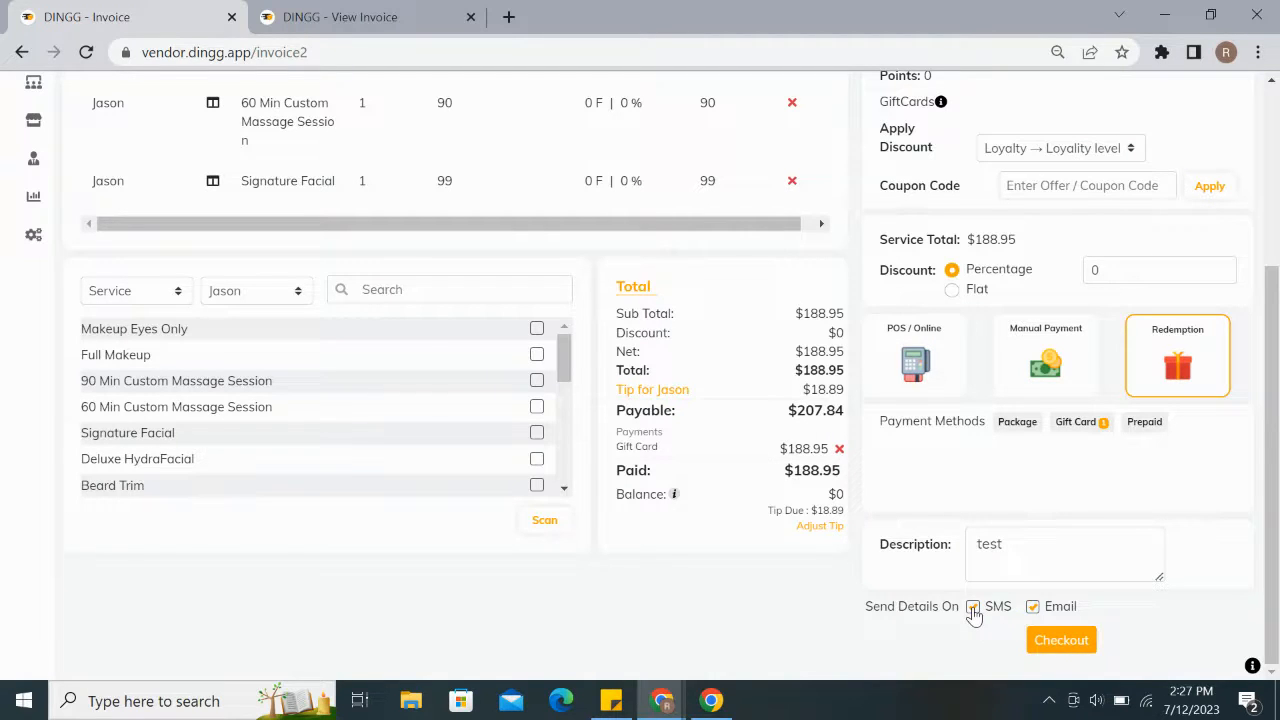
pyautogui.click(1061, 641)
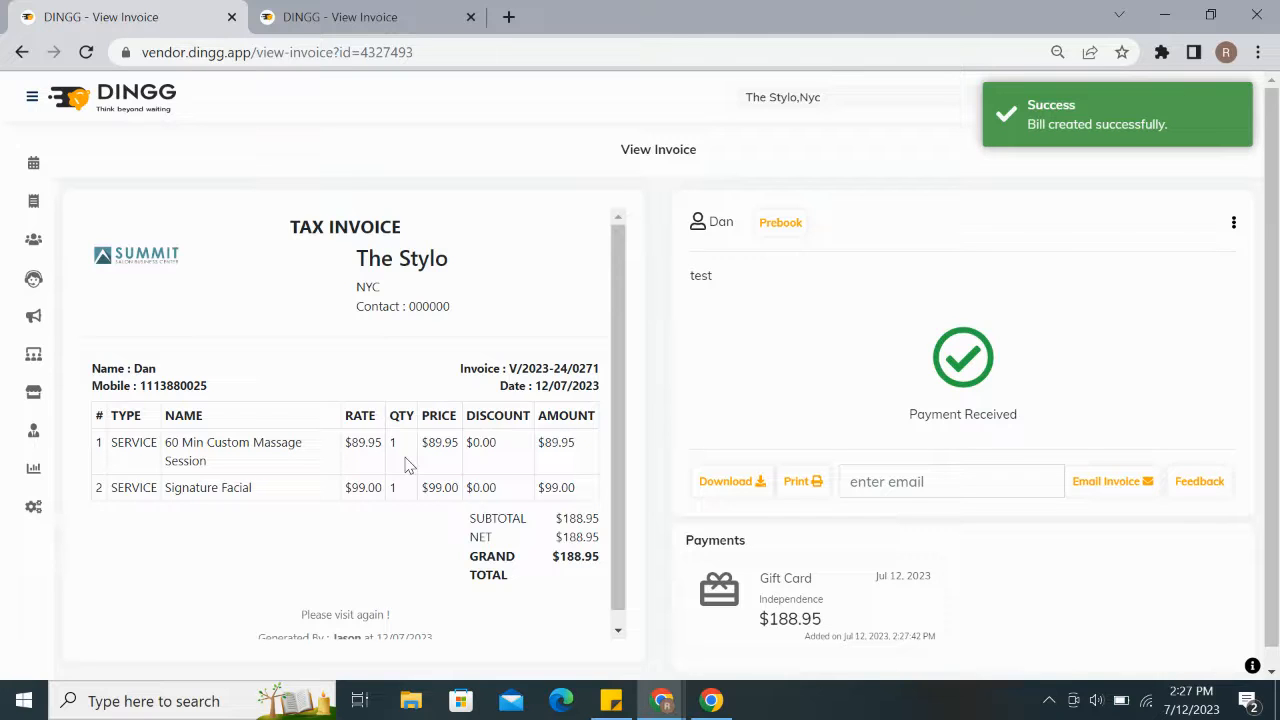
pyautogui.scroll(-1, 405, 465)
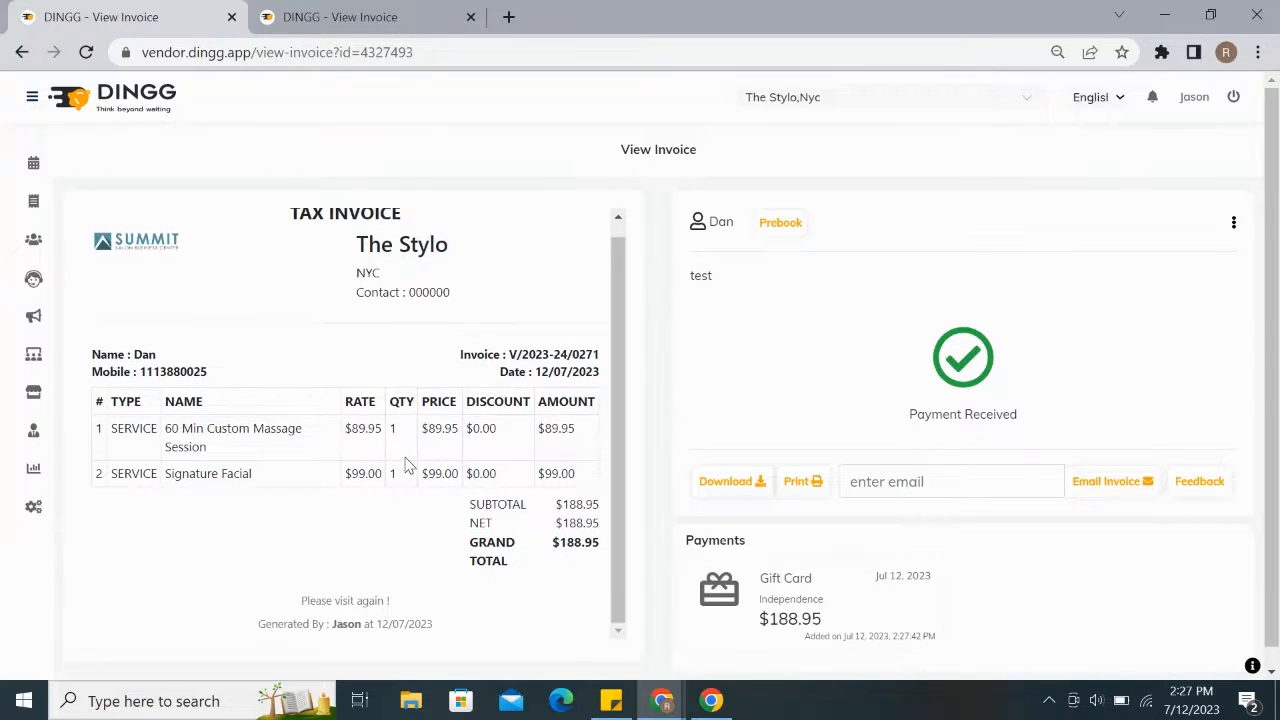
pyautogui.scroll(1, 405, 465)
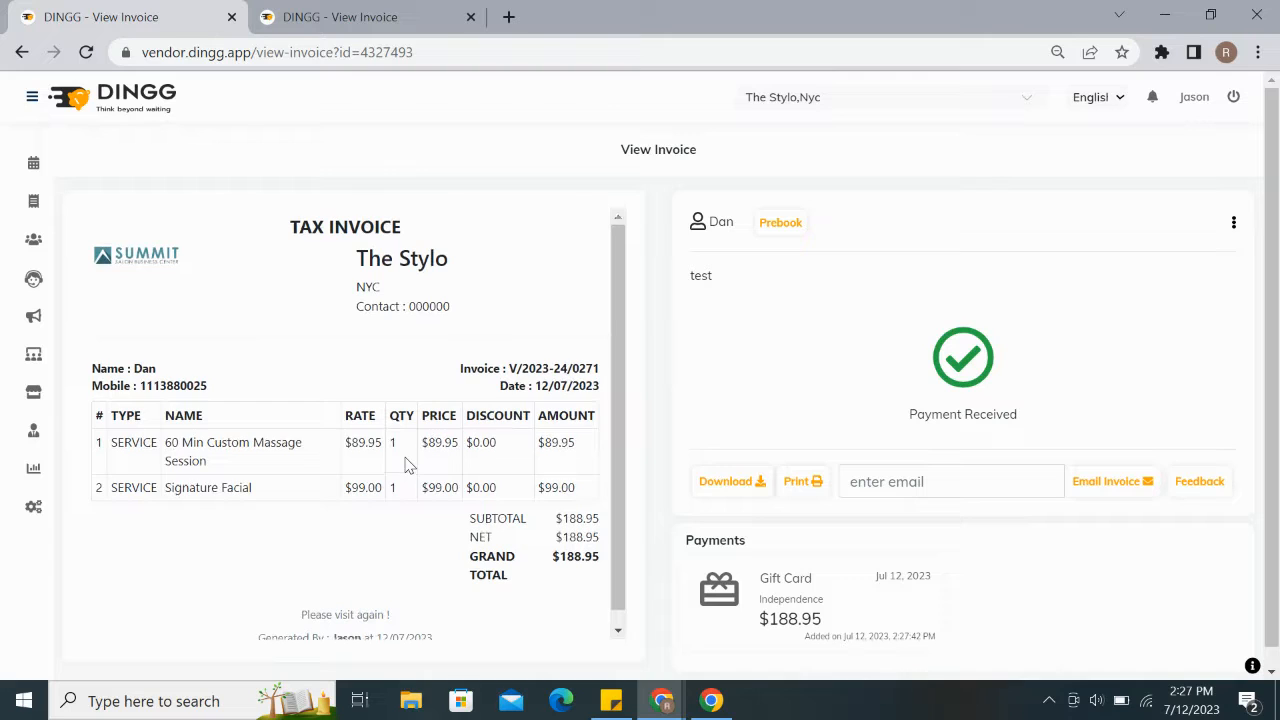
# View the prebooking form for the customer's next appointment, close it without booking and return to the invoice.
pyautogui.click(781, 223)
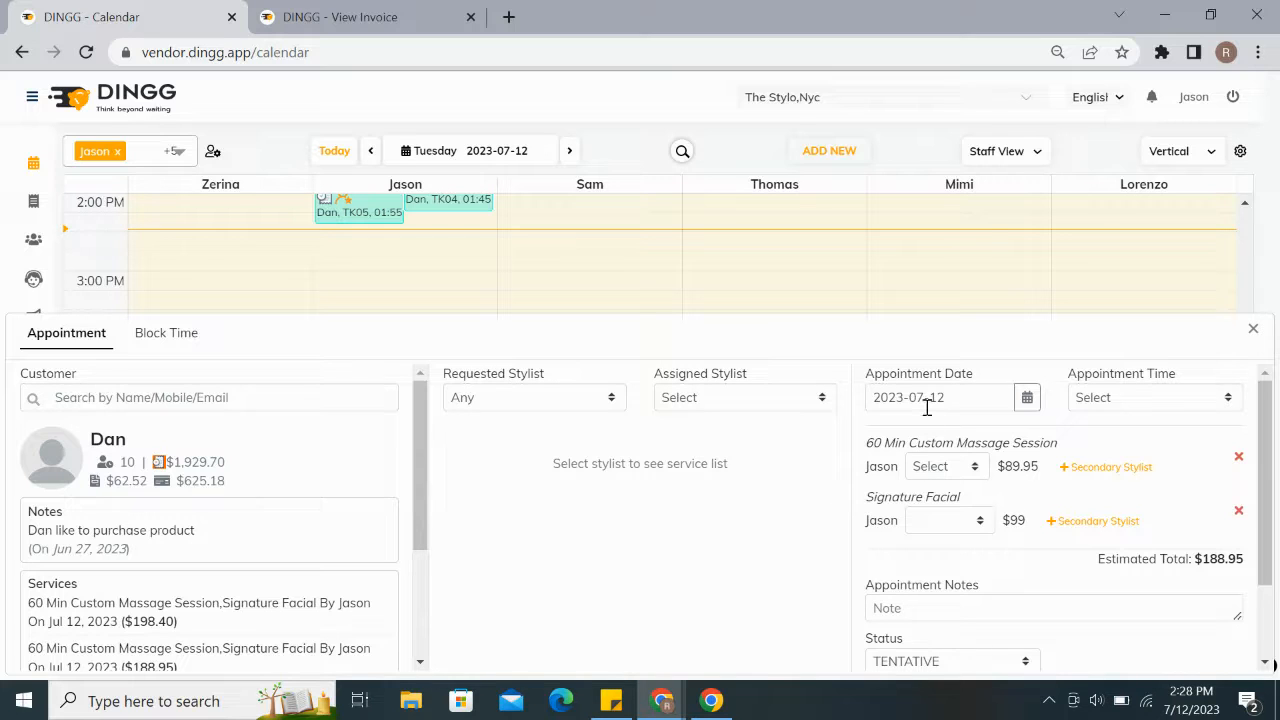
pyautogui.click(1253, 330)
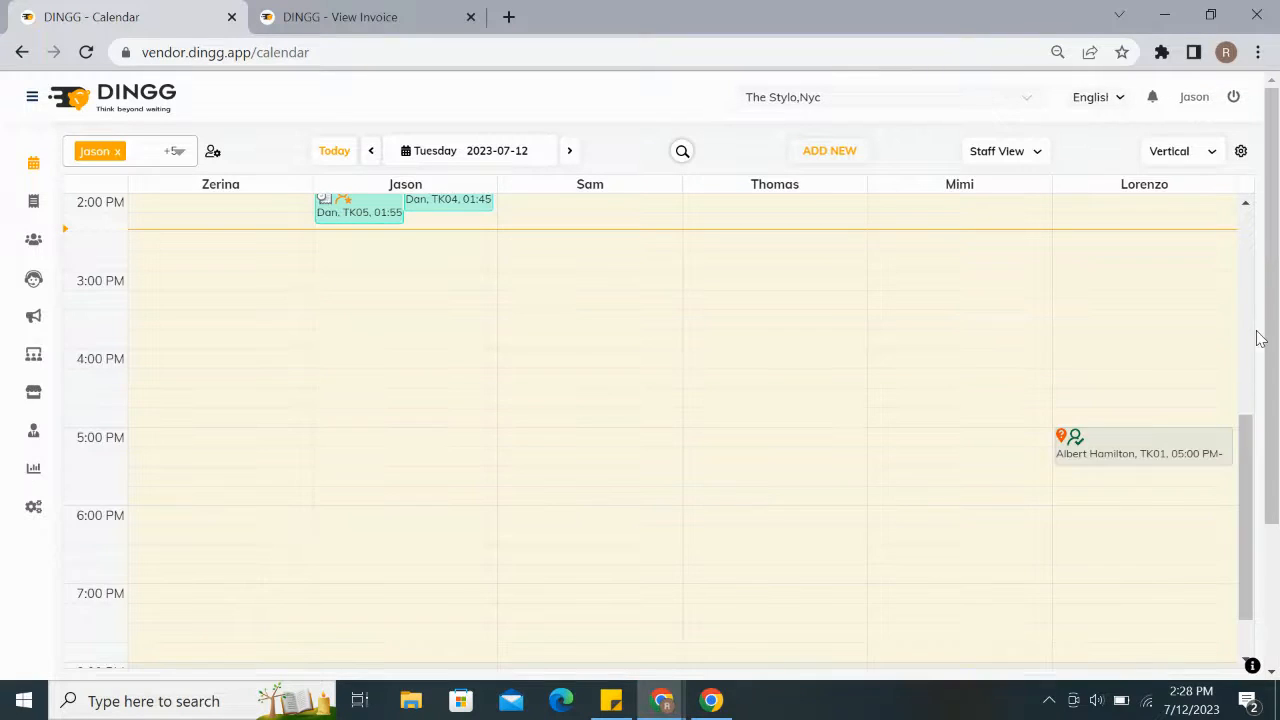
pyautogui.click(33, 58)
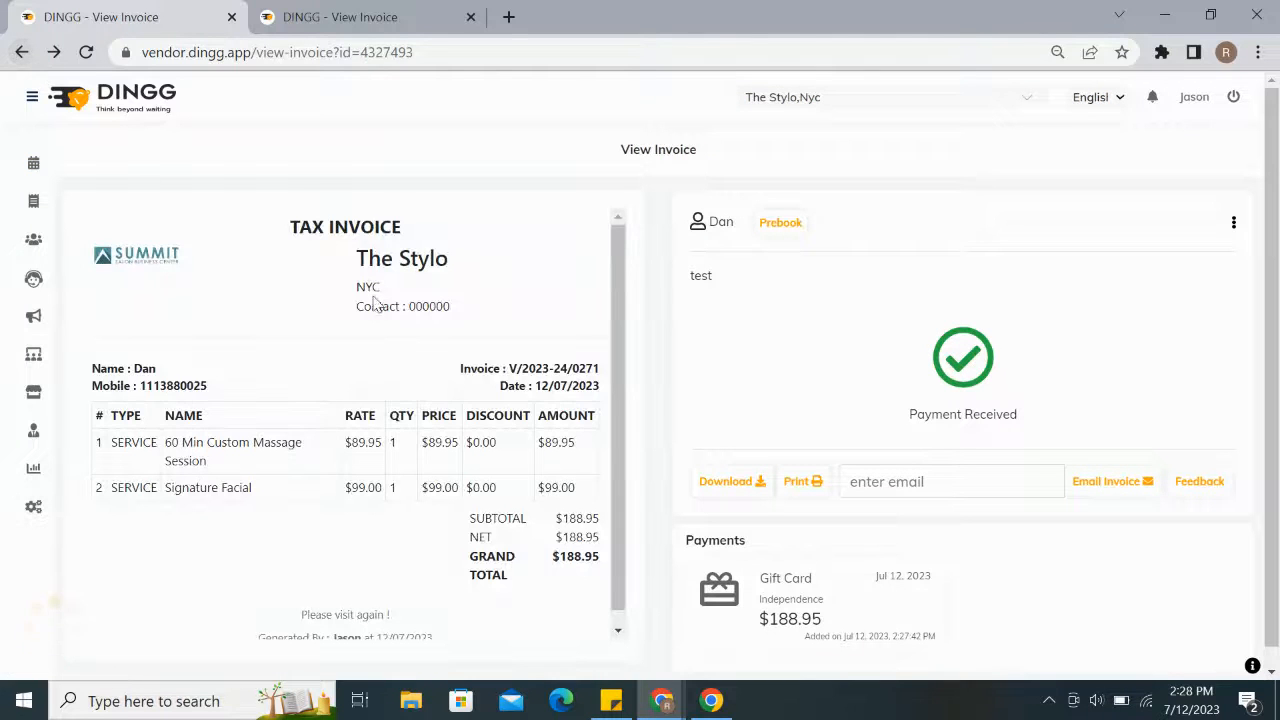
# Examine the invoice's email field, feedback choices and additional actions such as cancel, split, edit and print settings, without applying any.
pyautogui.scroll(-1, 720, 362)
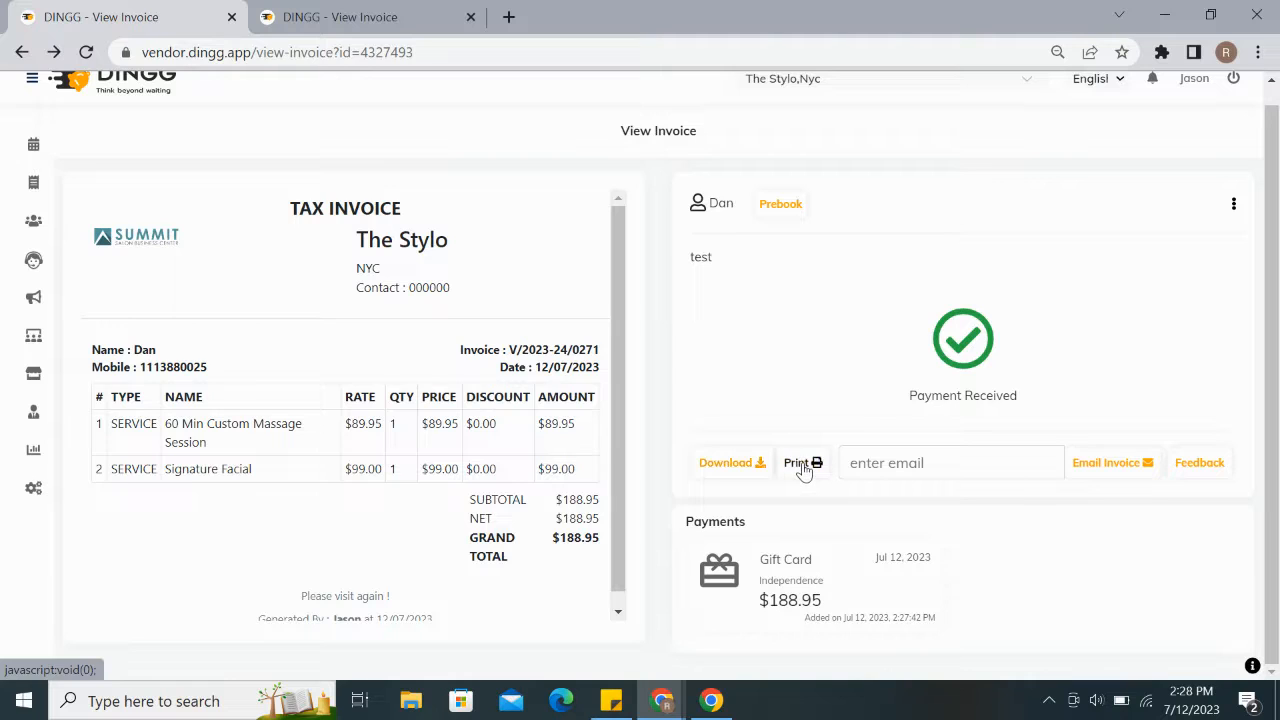
pyautogui.click(933, 466)
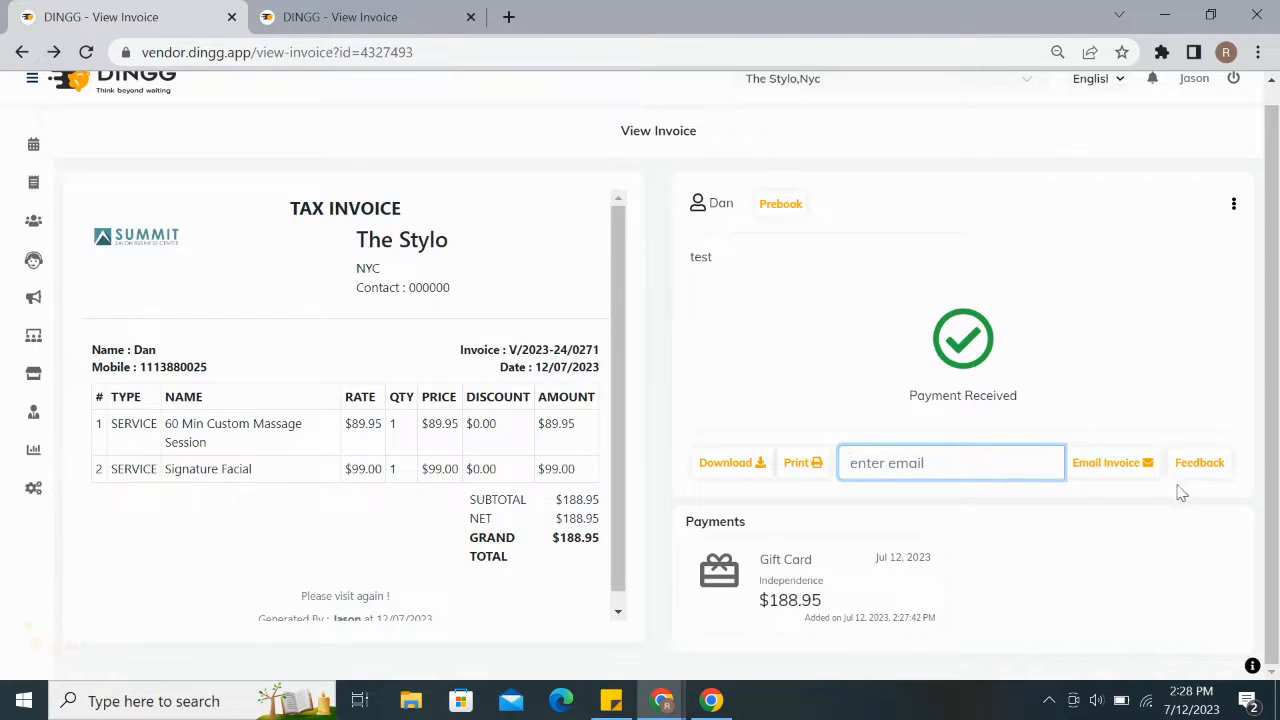
pyautogui.click(1205, 466)
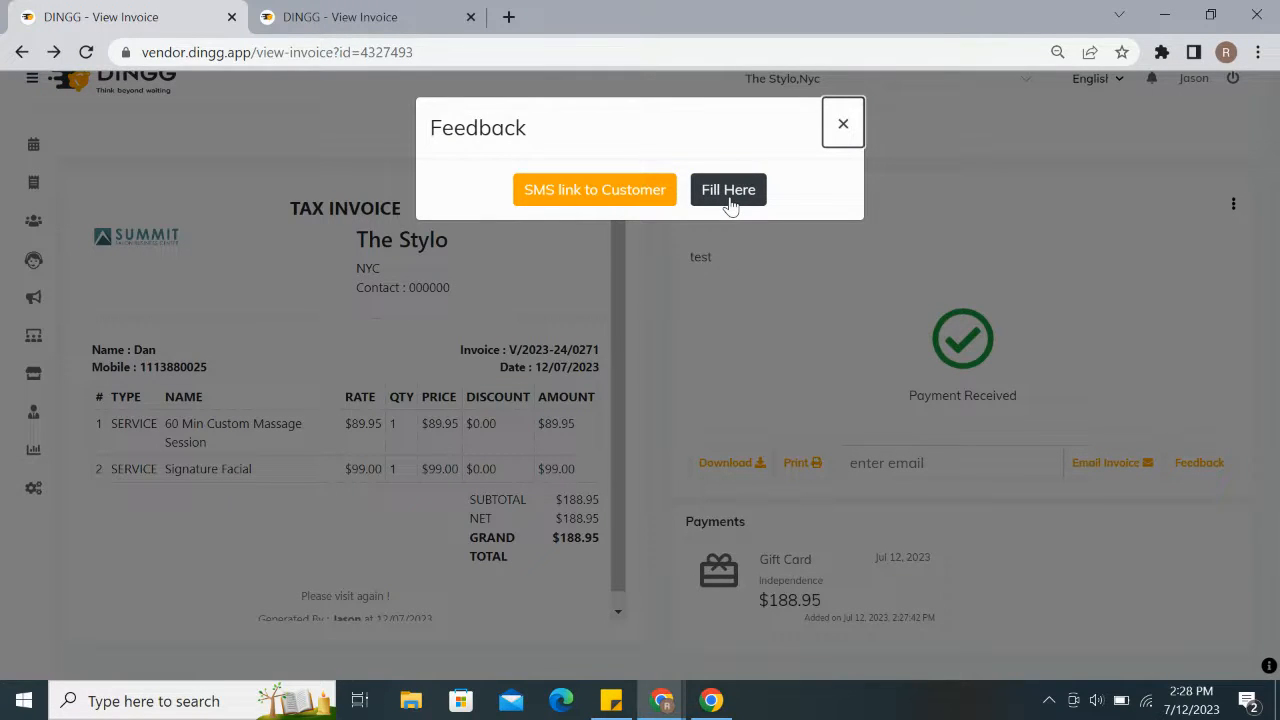
pyautogui.click(843, 123)
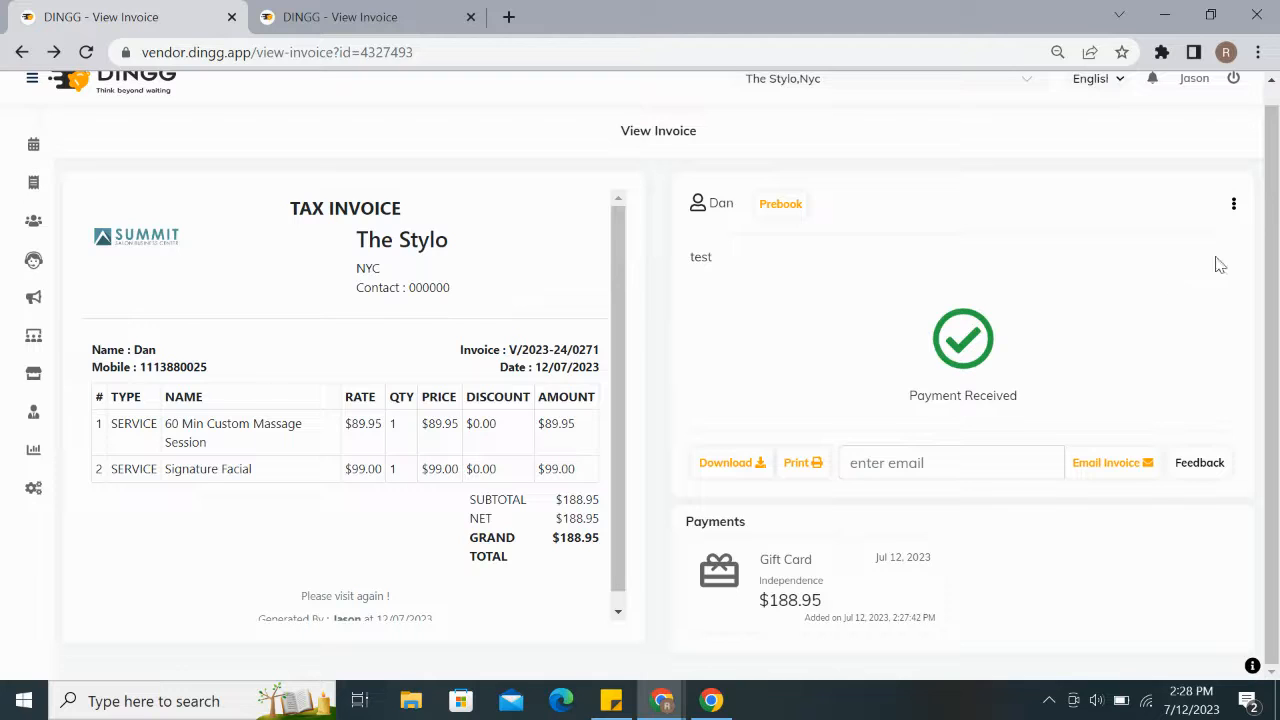
pyautogui.click(1233, 206)
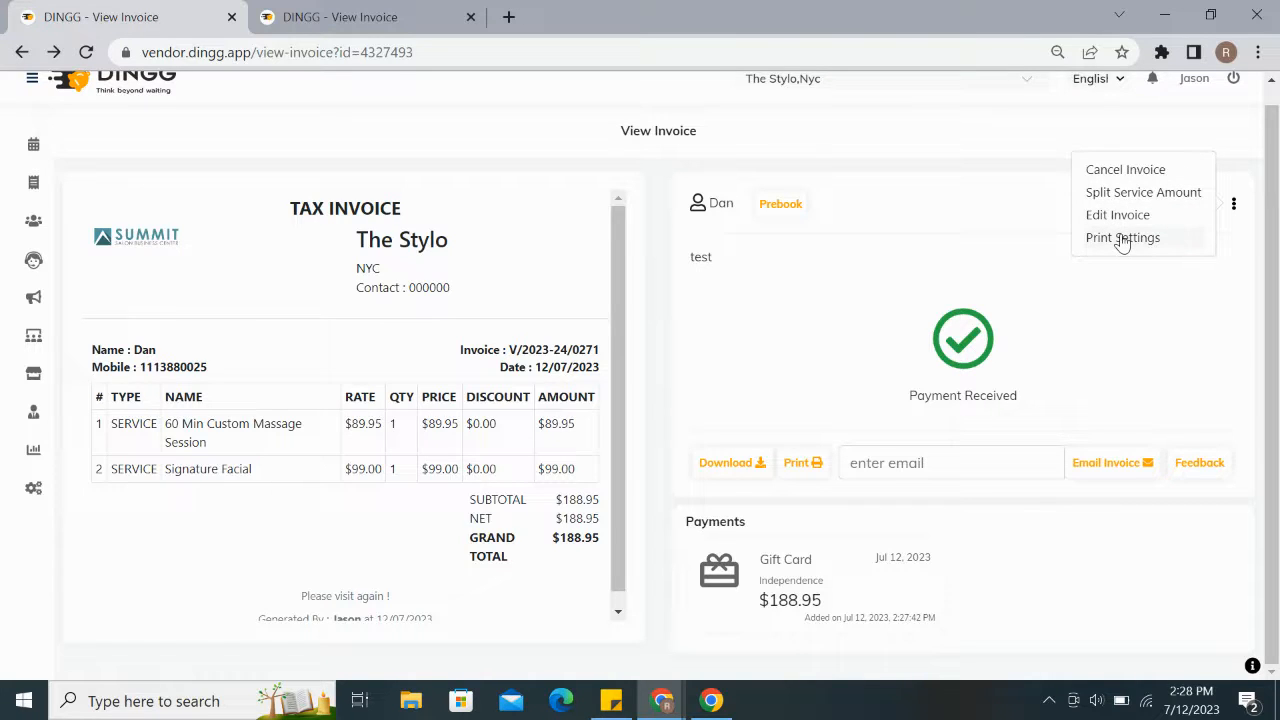
pyautogui.click(1098, 327)
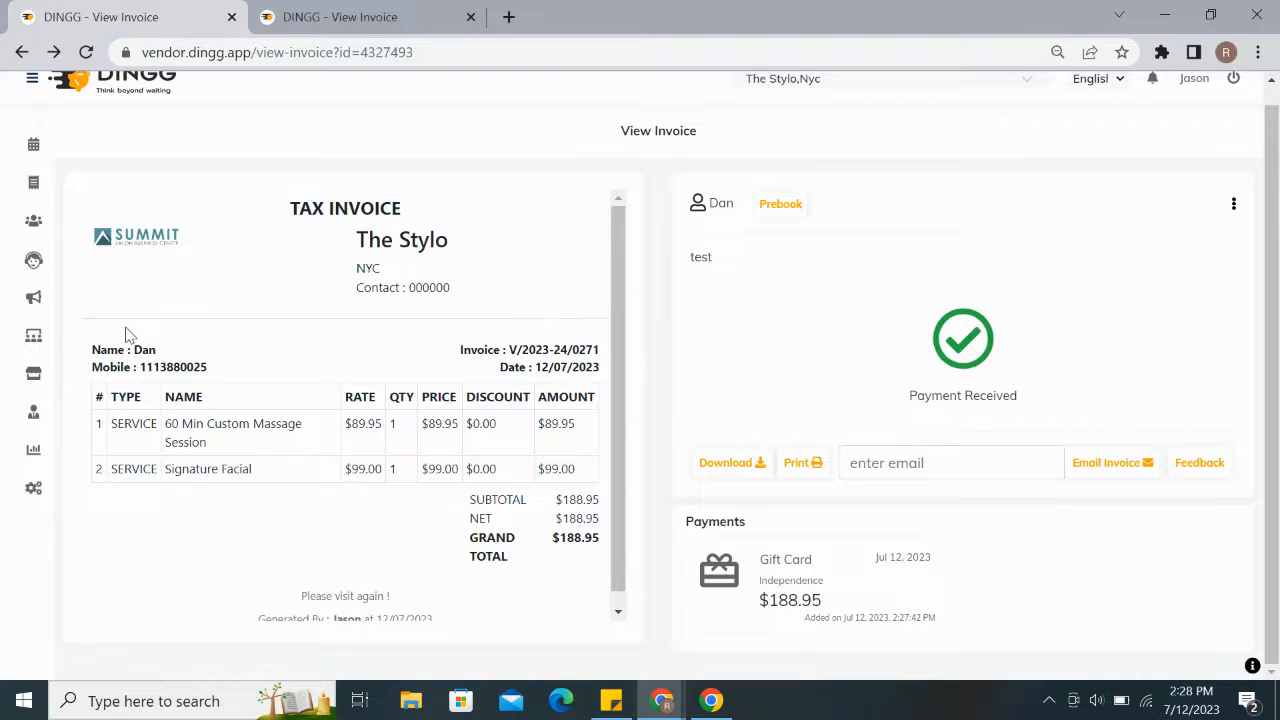
# Review today's previous invoices and open the most recent one, paid by gift card.
pyautogui.click(33, 186)
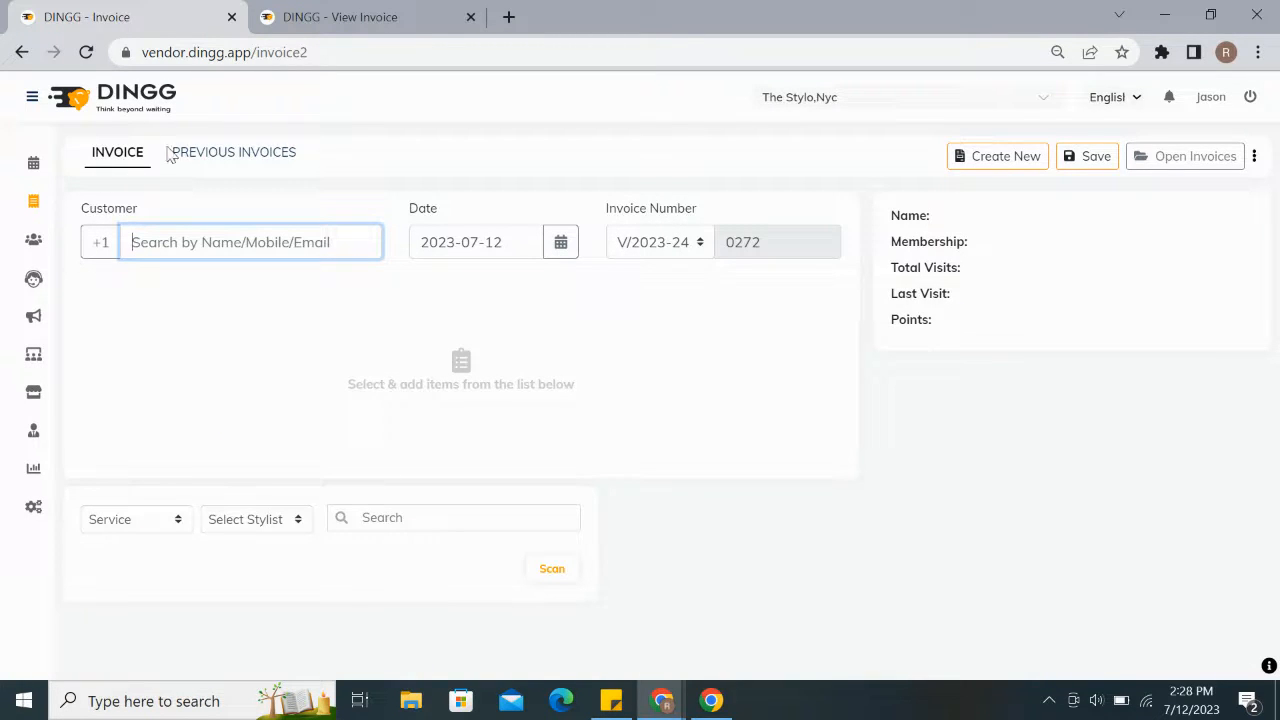
pyautogui.click(257, 157)
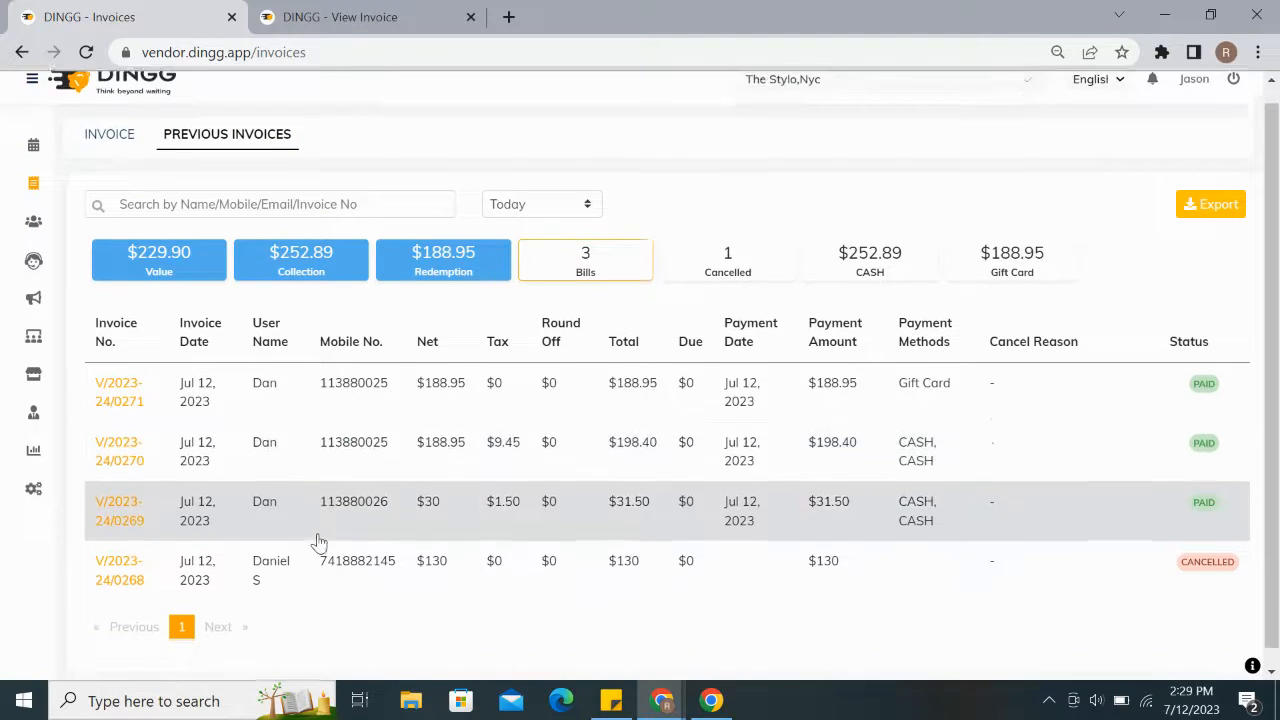
pyautogui.scroll(-1, 314, 543)
pyautogui.click(283, 186)
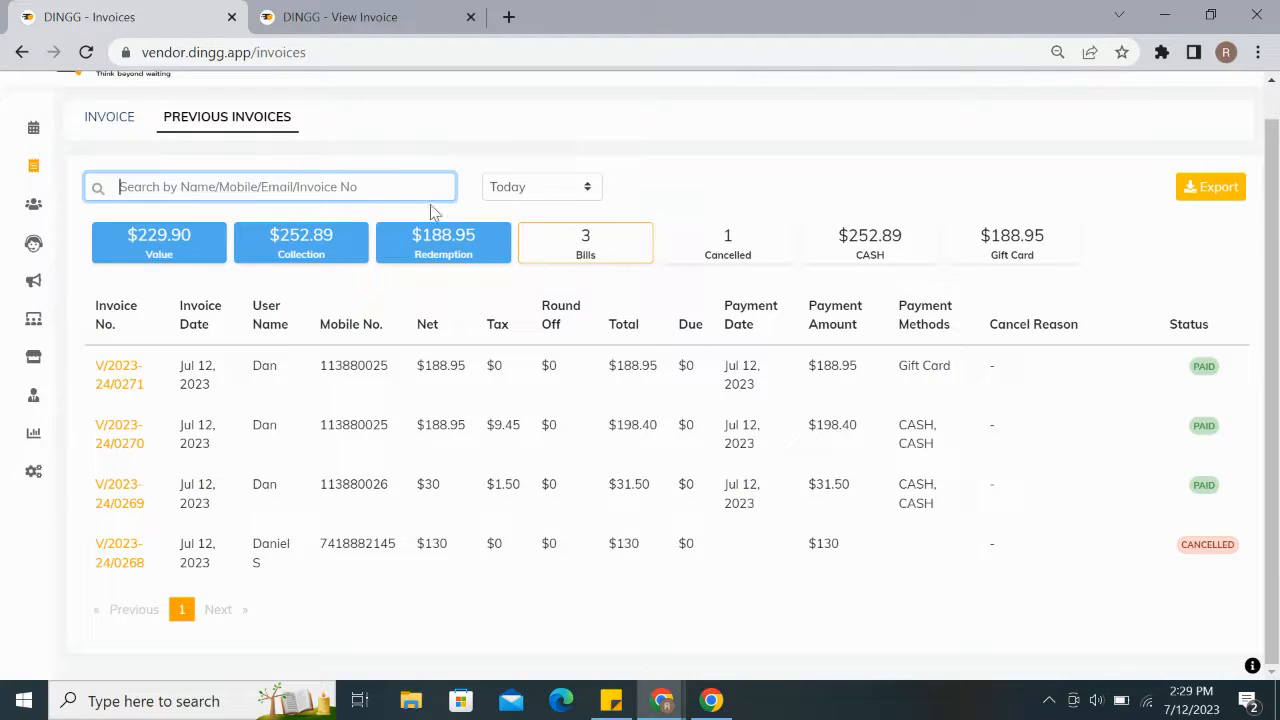
pyautogui.click(123, 390)
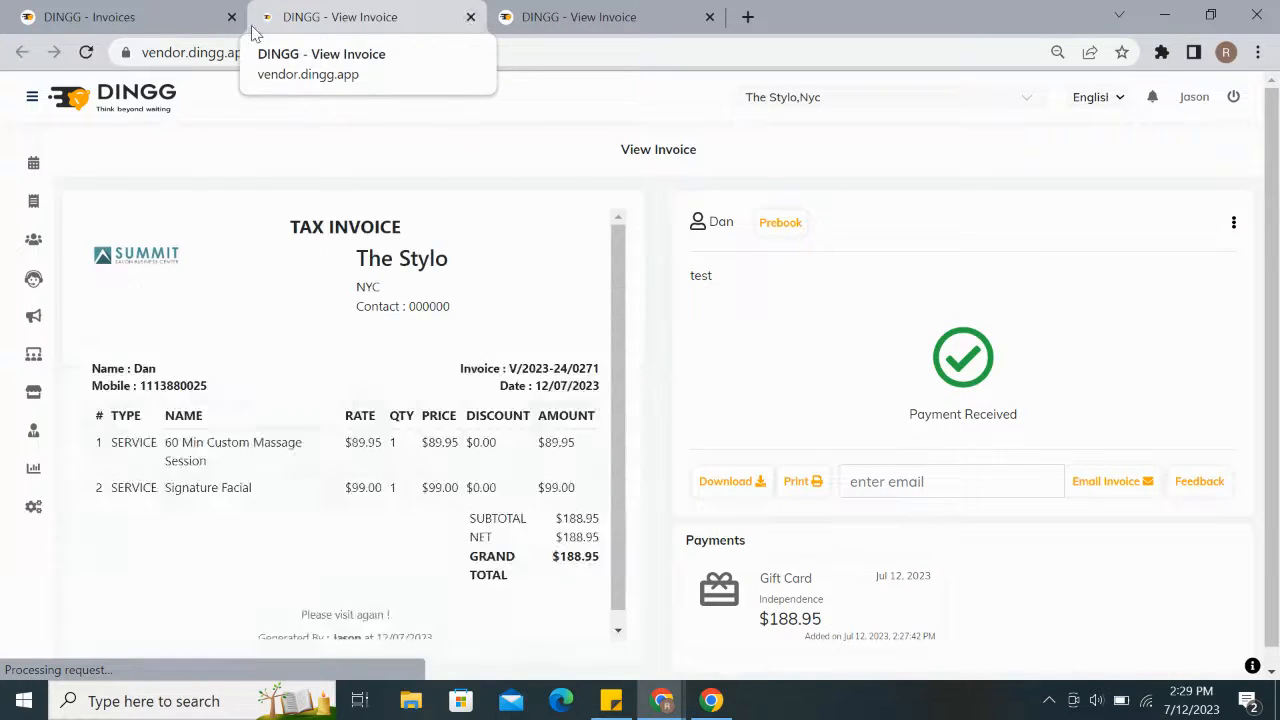
# Close the open invoice view and open the Invoice Configuration settings in a separate browser tab.
pyautogui.click(470, 17)
pyautogui.scroll(1, 735, 228)
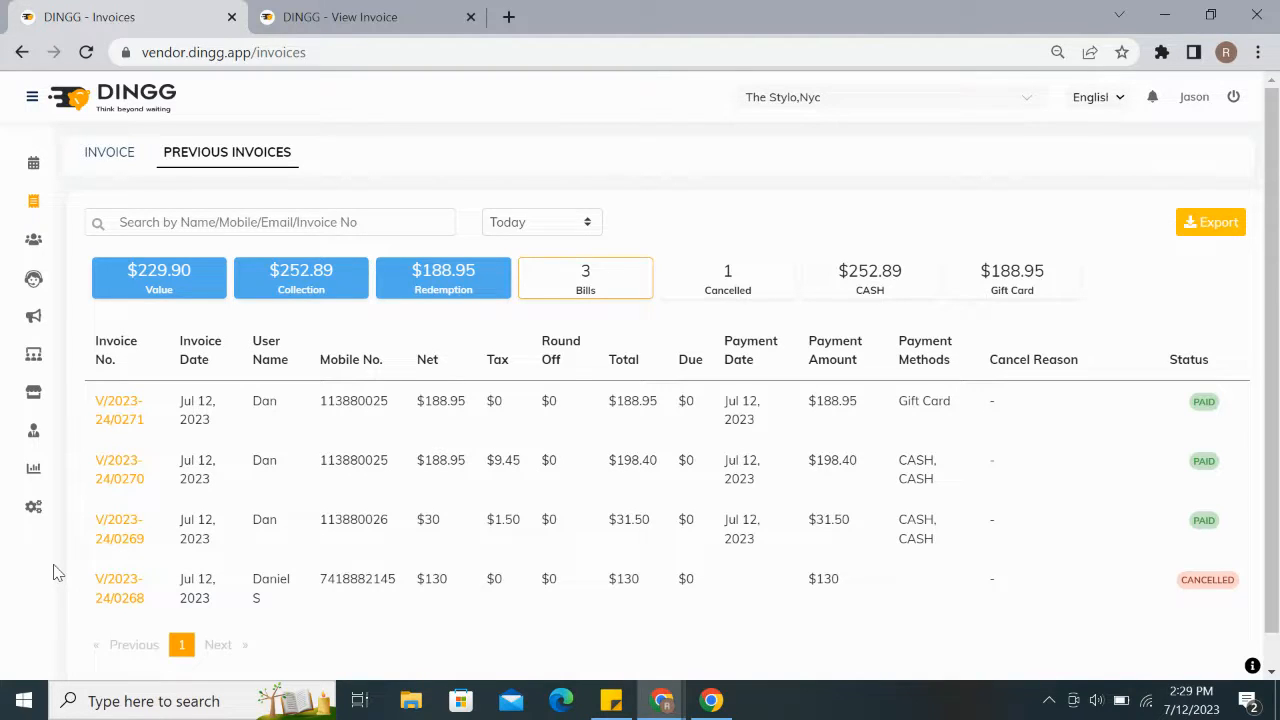
pyautogui.click(34, 512)
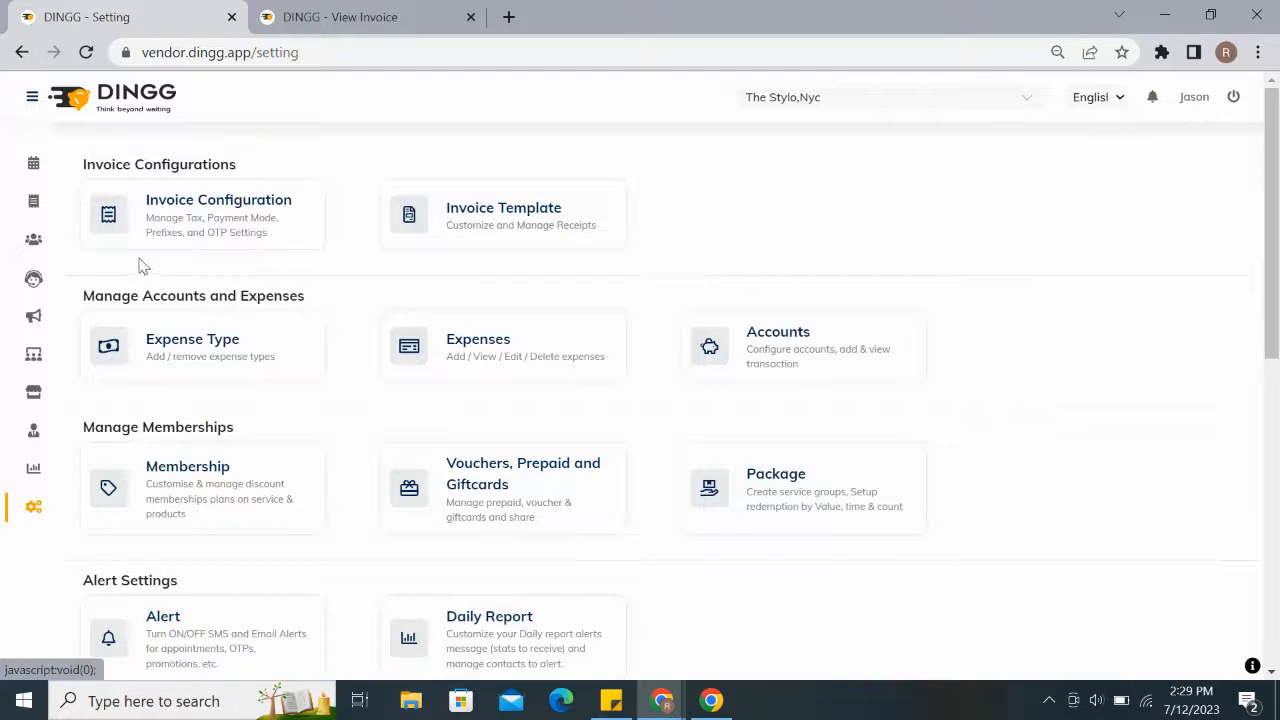
pyautogui.keyDown('ctrl'); pyautogui.click(232, 230); pyautogui.keyUp('ctrl')
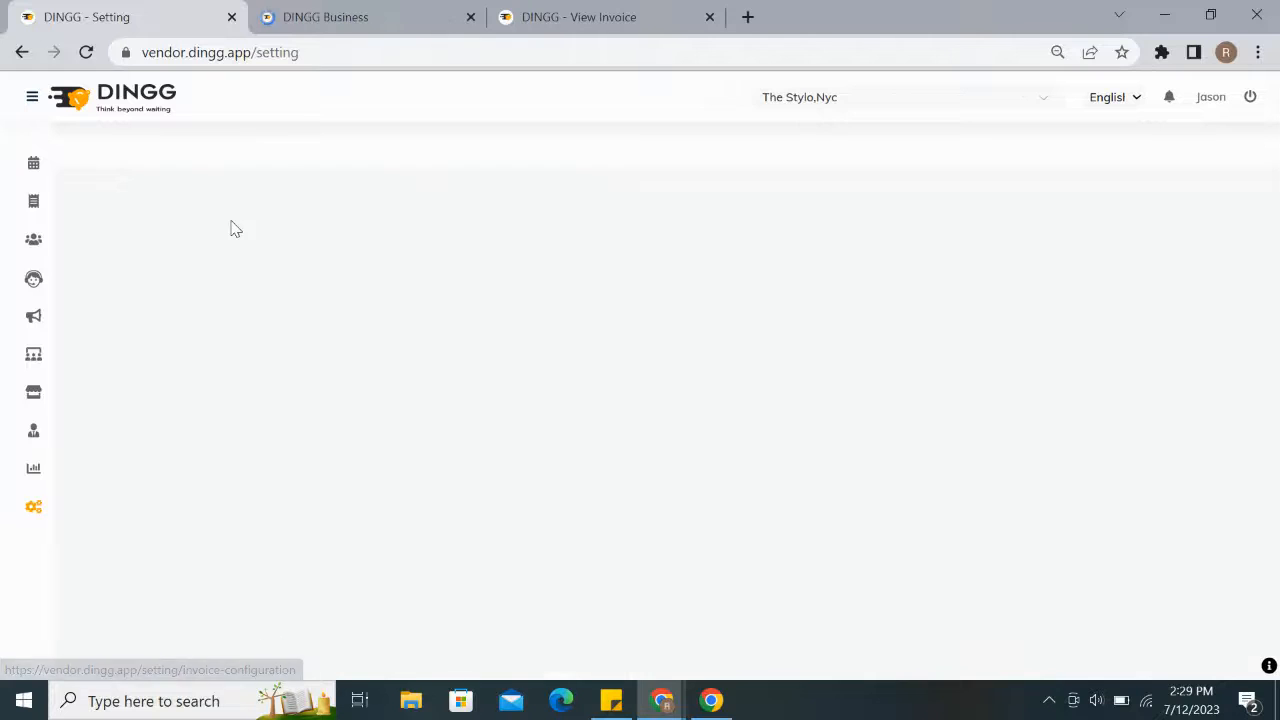
pyautogui.click(362, 27)
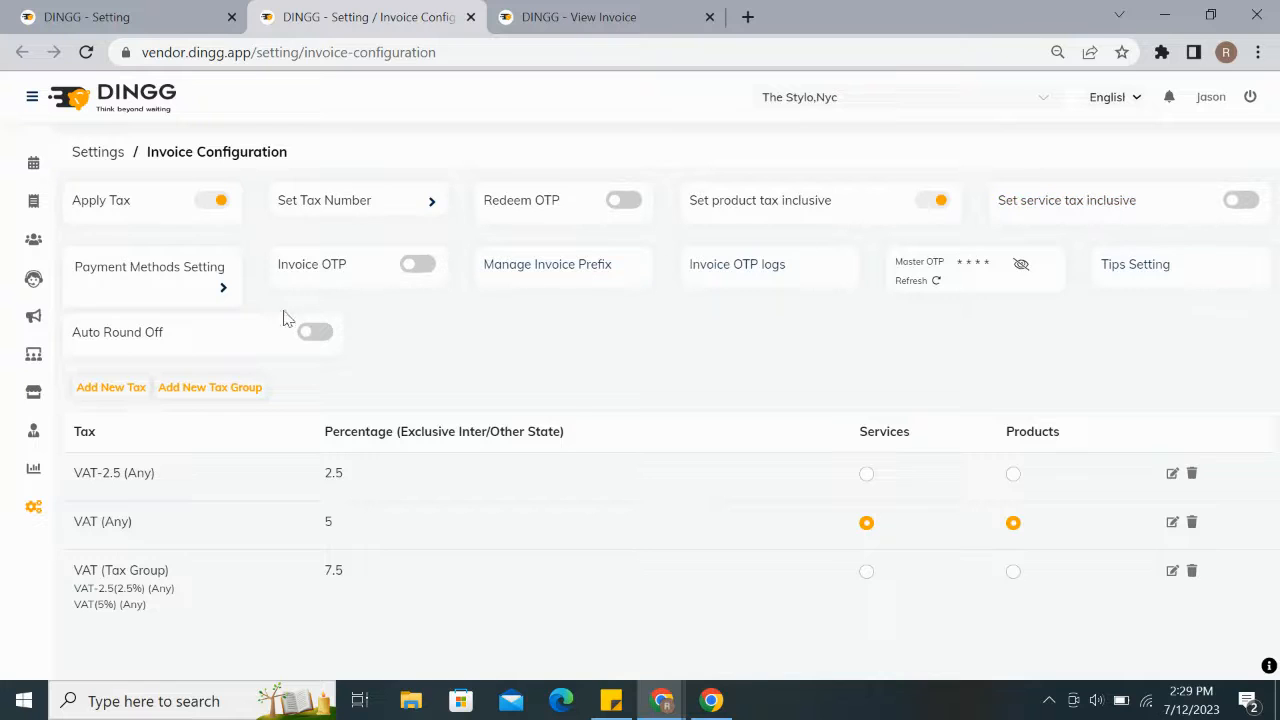
# Review the payment methods list and the form for adding a new tax group, closing both without changes.
pyautogui.click(216, 287)
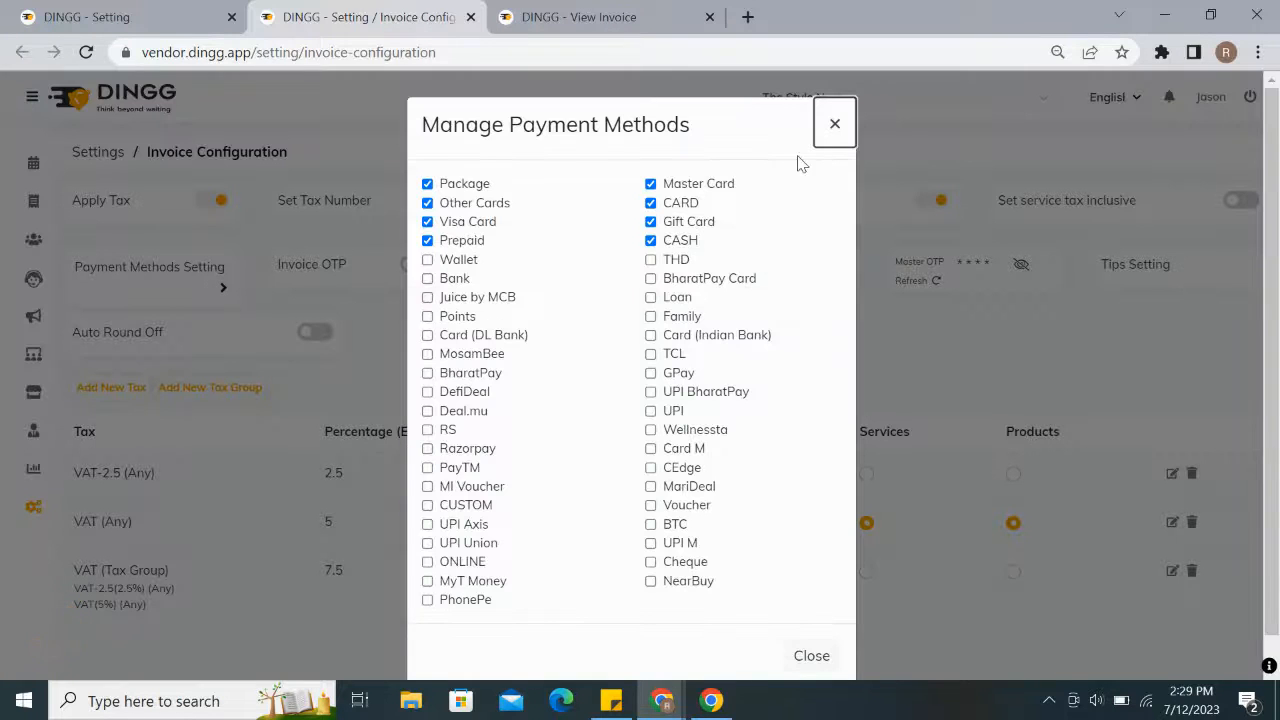
pyautogui.click(833, 127)
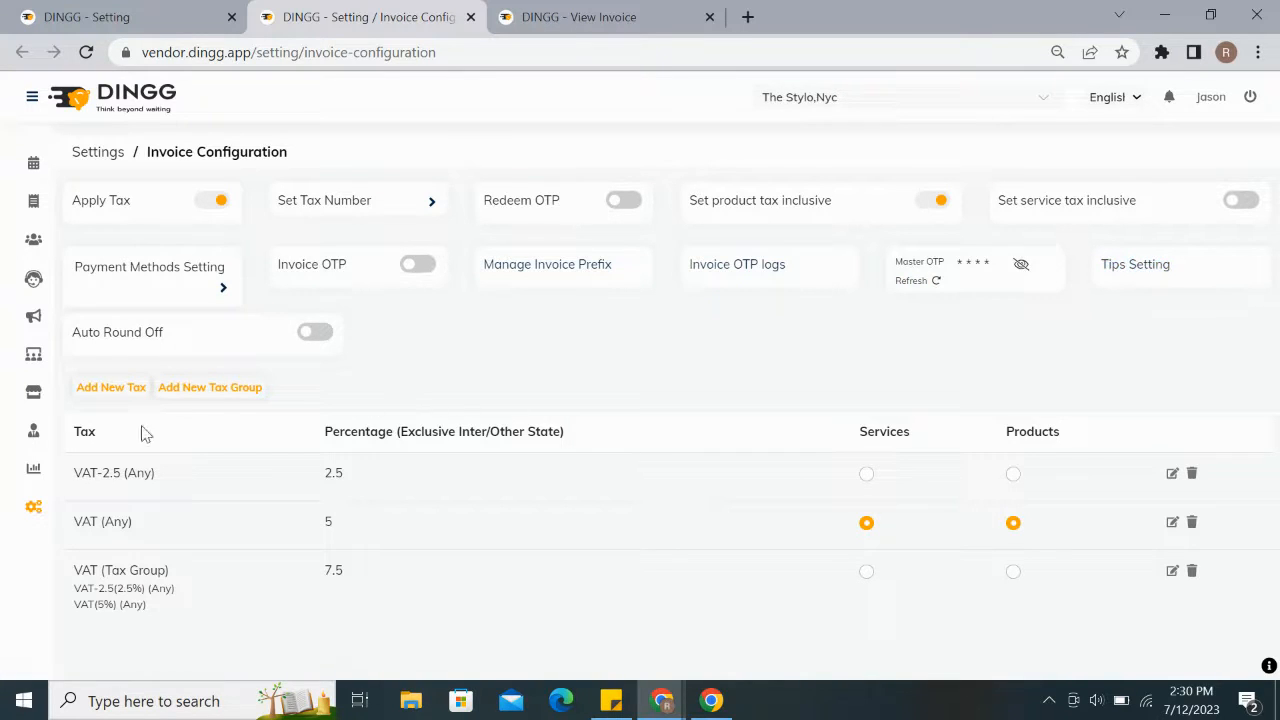
pyautogui.click(226, 389)
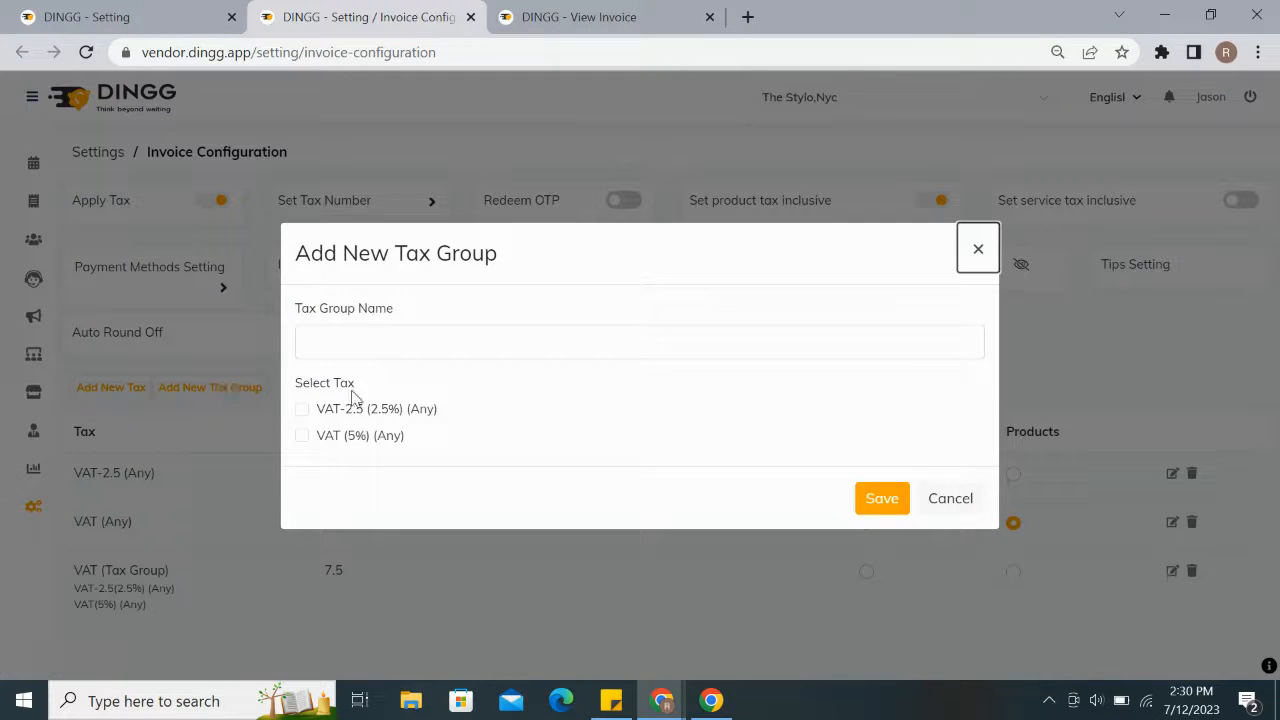
pyautogui.click(975, 266)
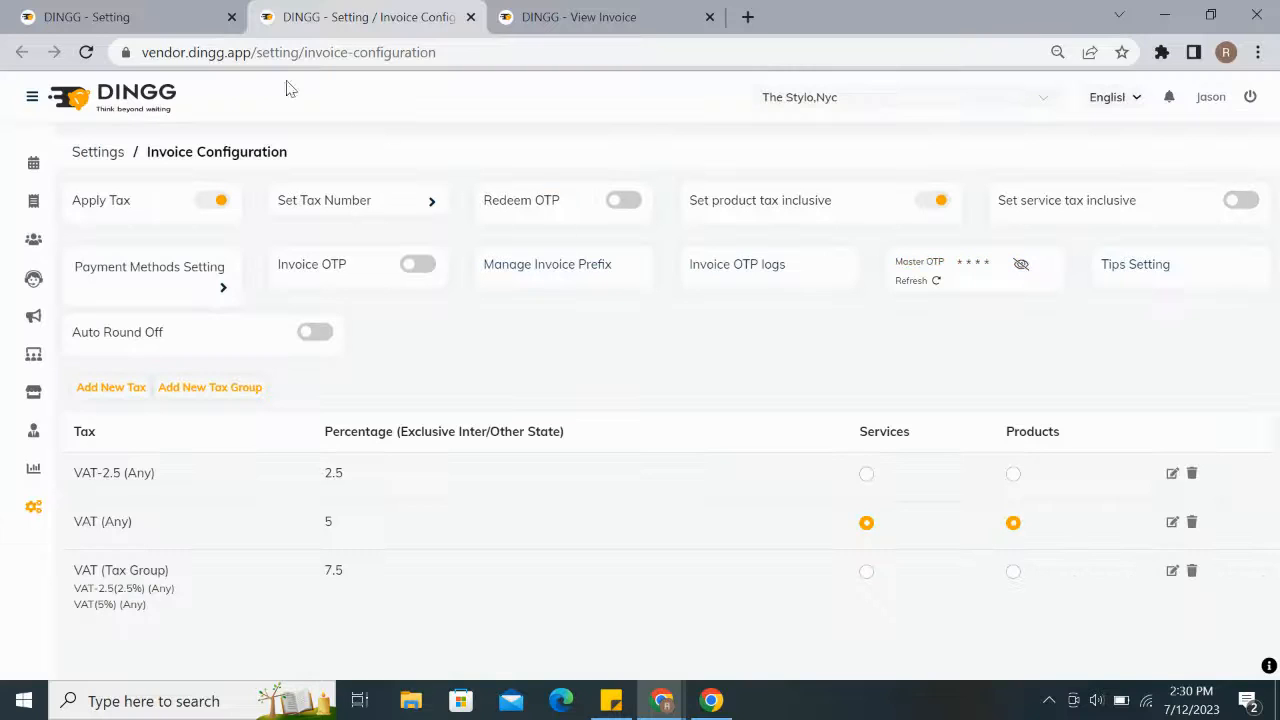
# Open the Invoice Template settings from the reloaded settings page and view the available templates without choosing another.
pyautogui.click(107, 17)
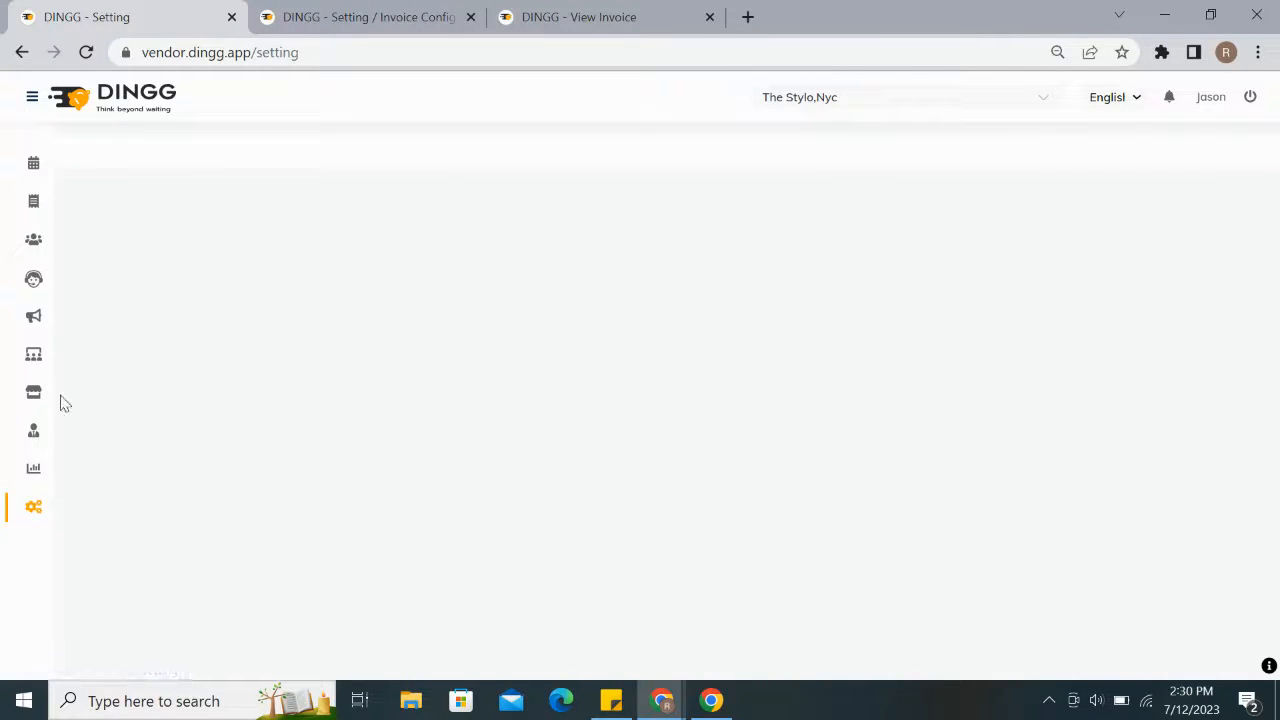
pyautogui.click(86, 53)
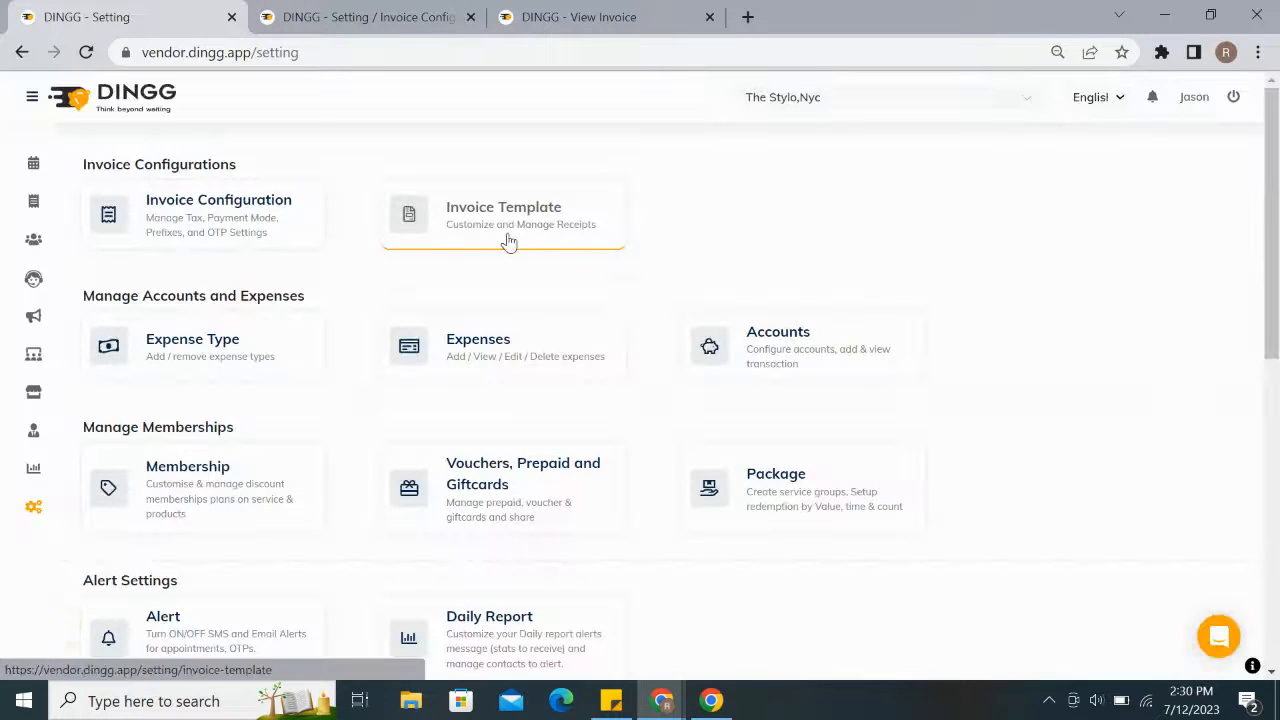
pyautogui.click(510, 240)
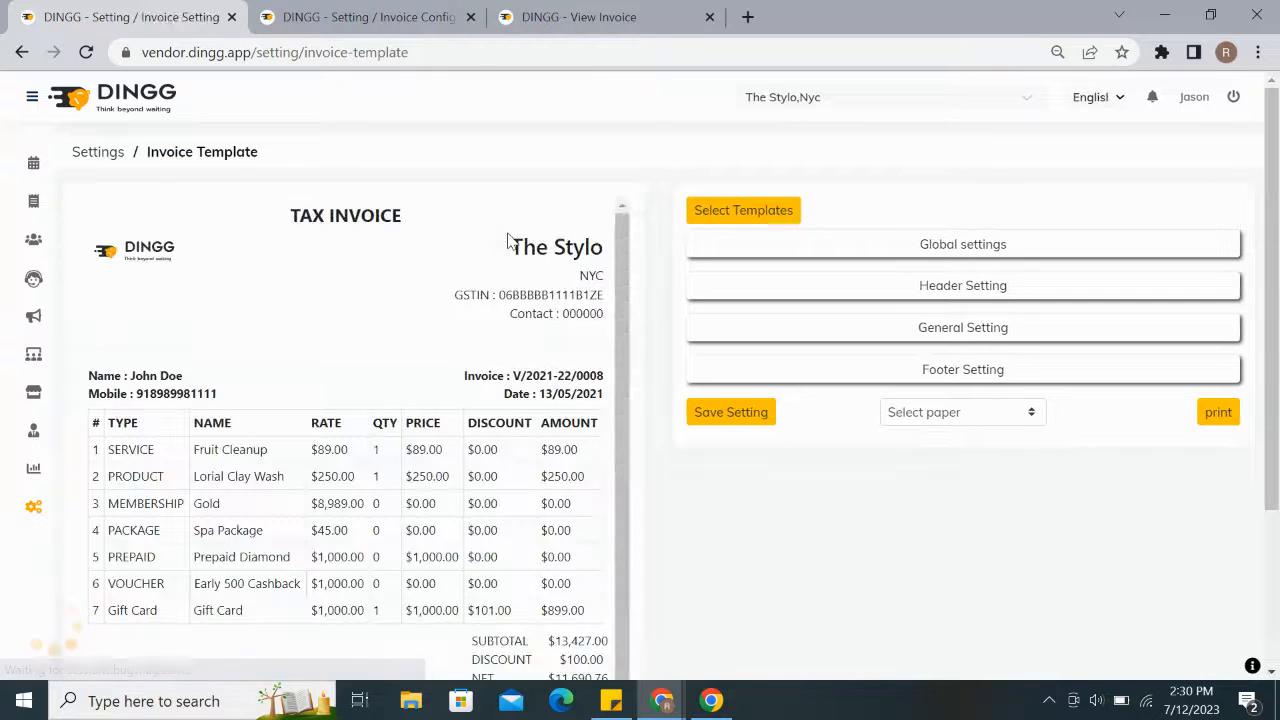
pyautogui.click(730, 218)
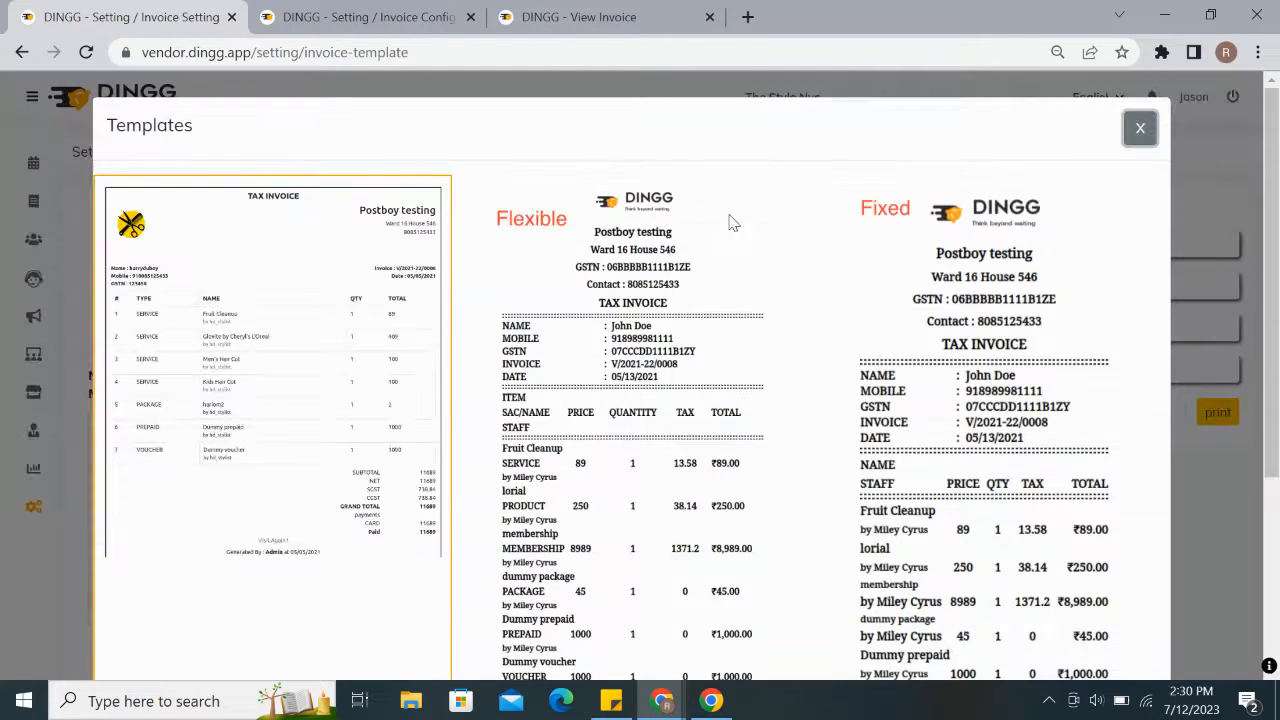
pyautogui.scroll(-5, 850, 271)
pyautogui.scroll(5, 895, 270)
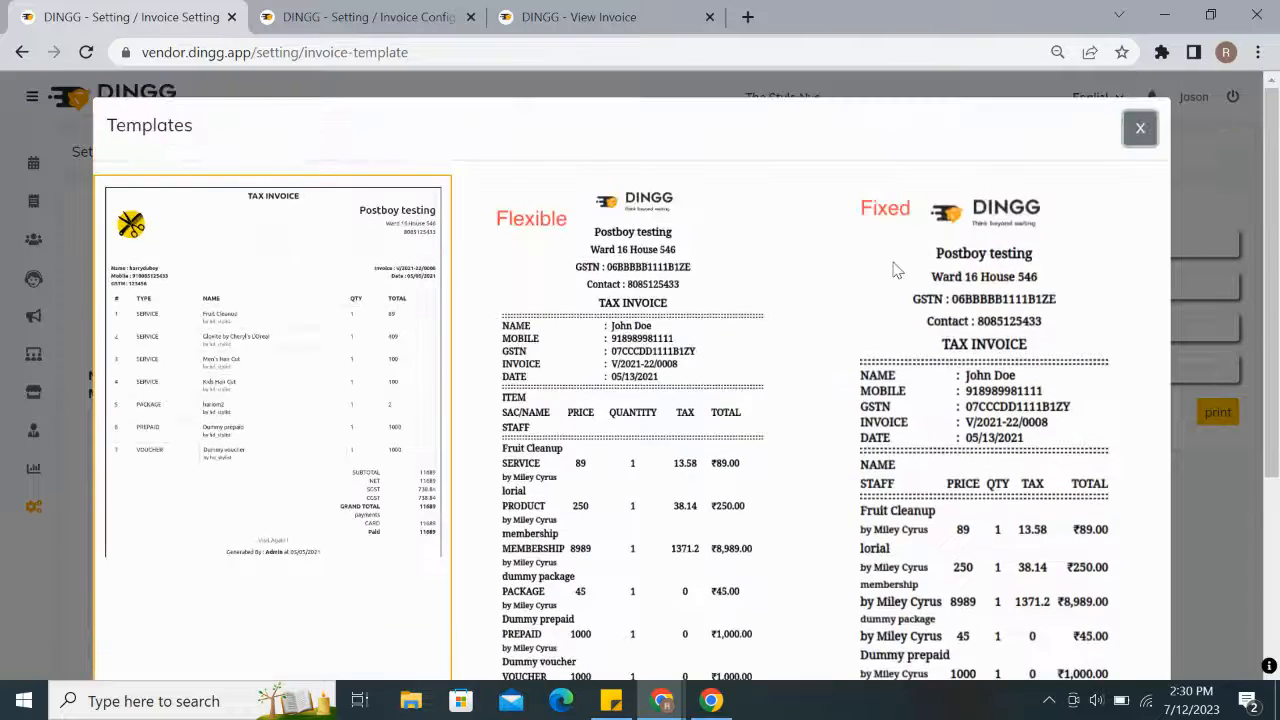
pyautogui.click(1140, 128)
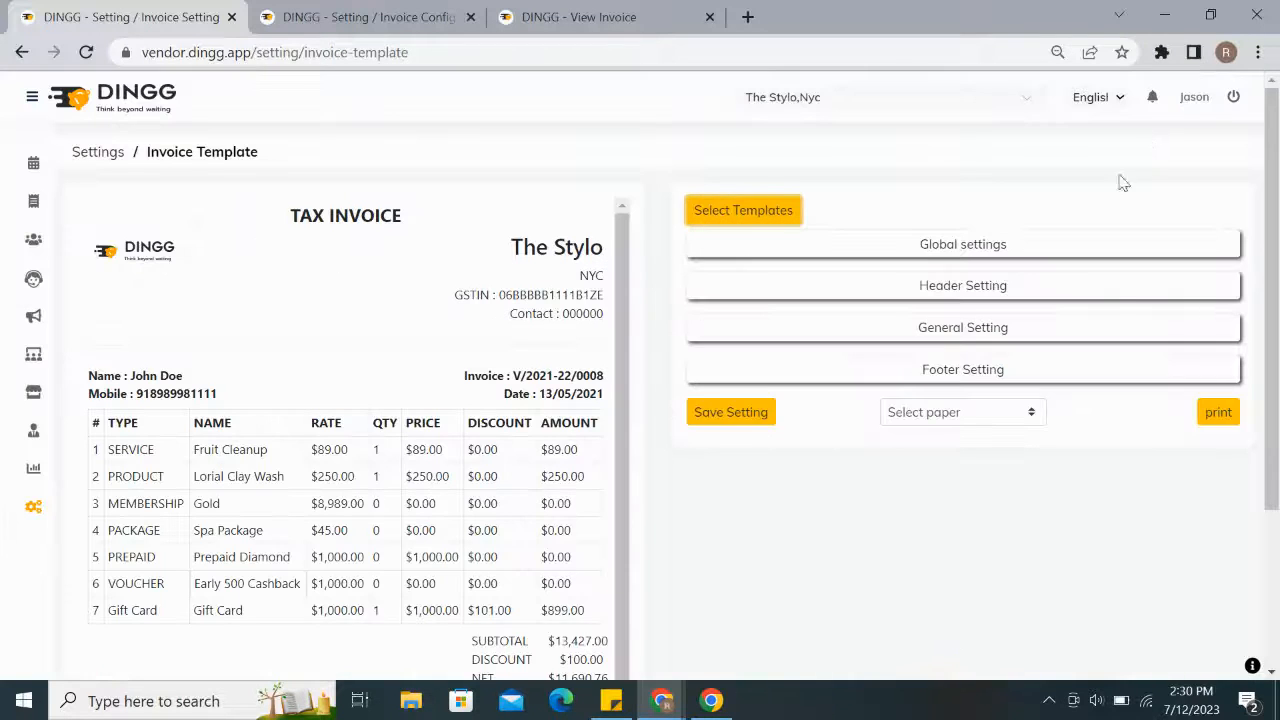
# Examine the invoice template's global, header, general and footer settings without changing any of them.
pyautogui.click(1063, 248)
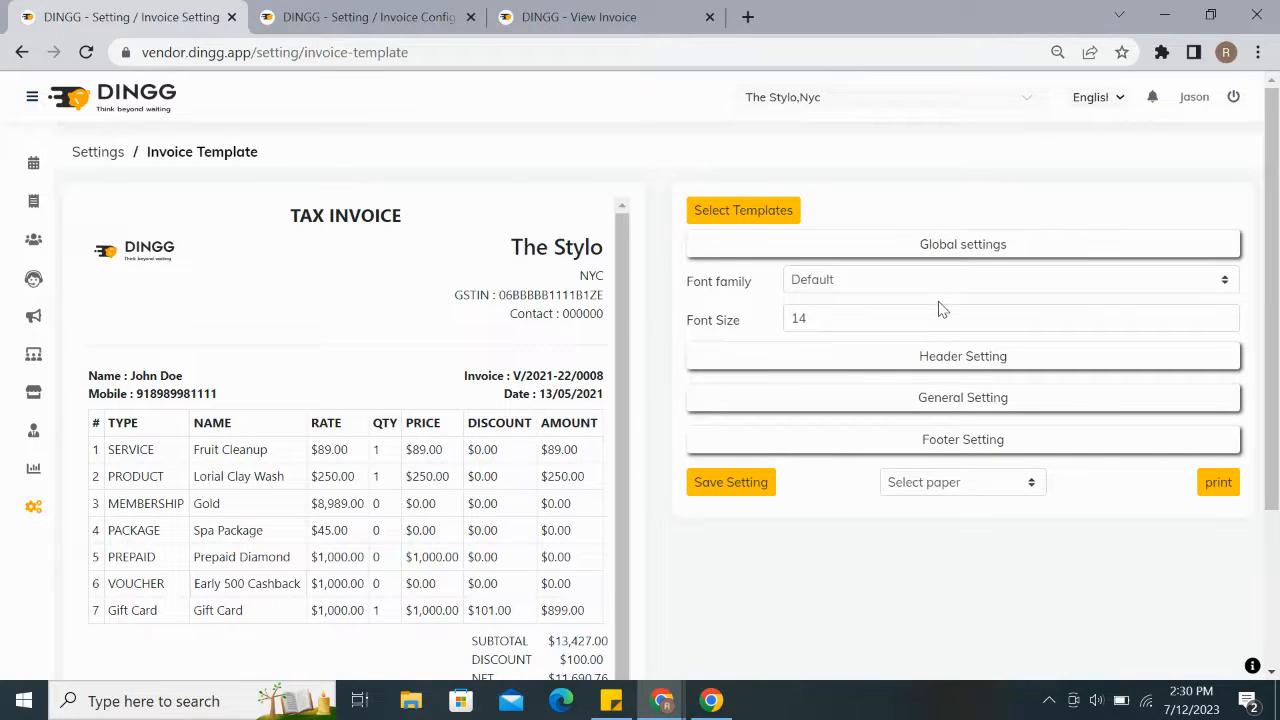
pyautogui.click(953, 362)
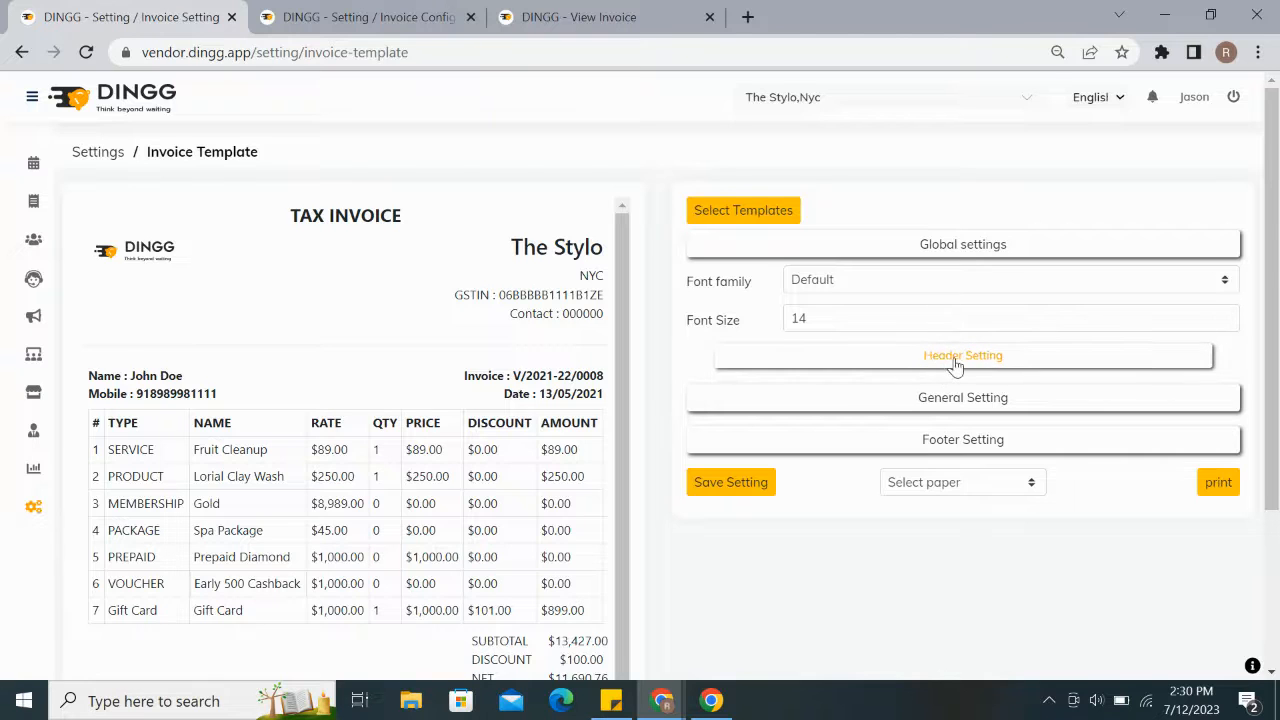
pyautogui.scroll(-5, 955, 366)
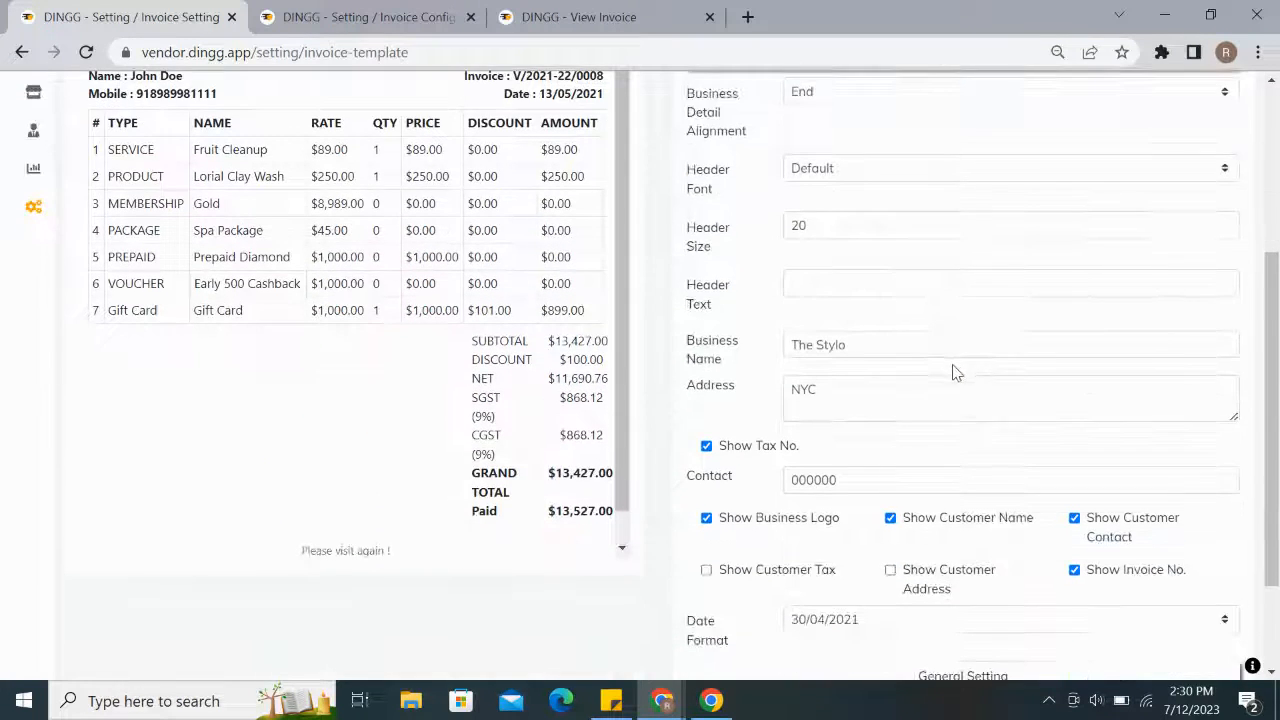
pyautogui.click(940, 535)
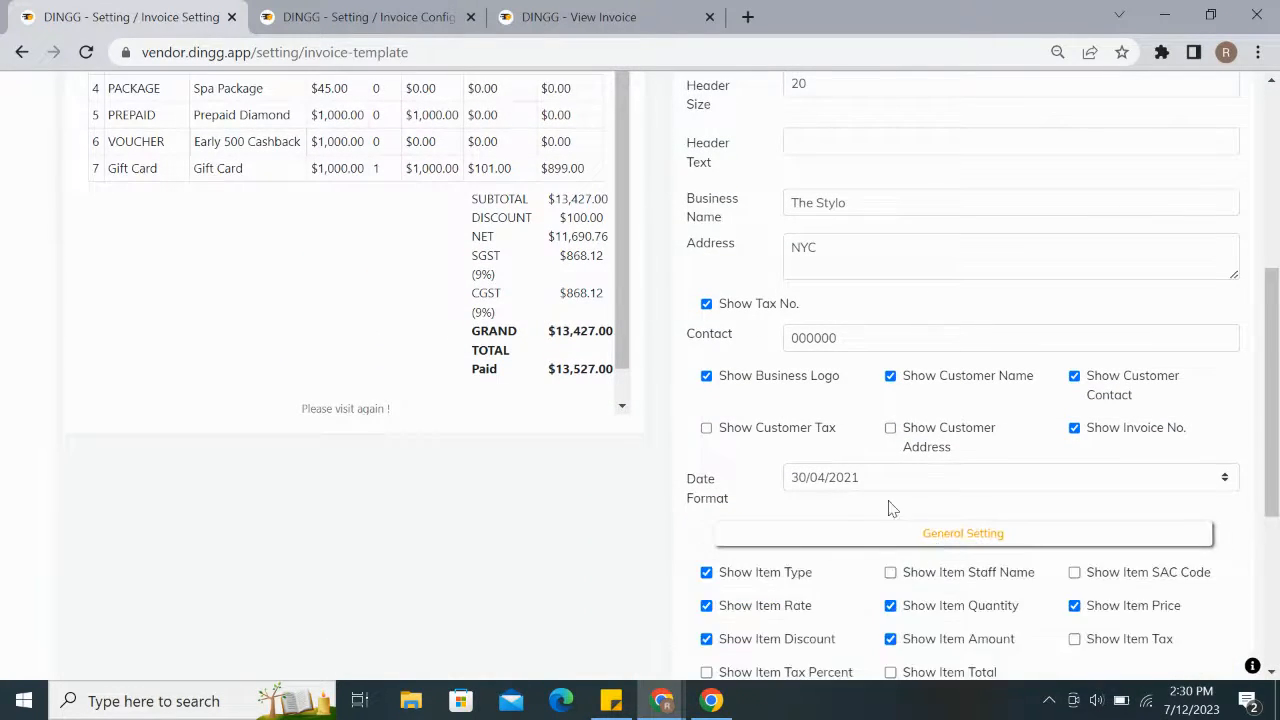
pyautogui.scroll(-3, 820, 460)
pyautogui.scroll(-1, 895, 390)
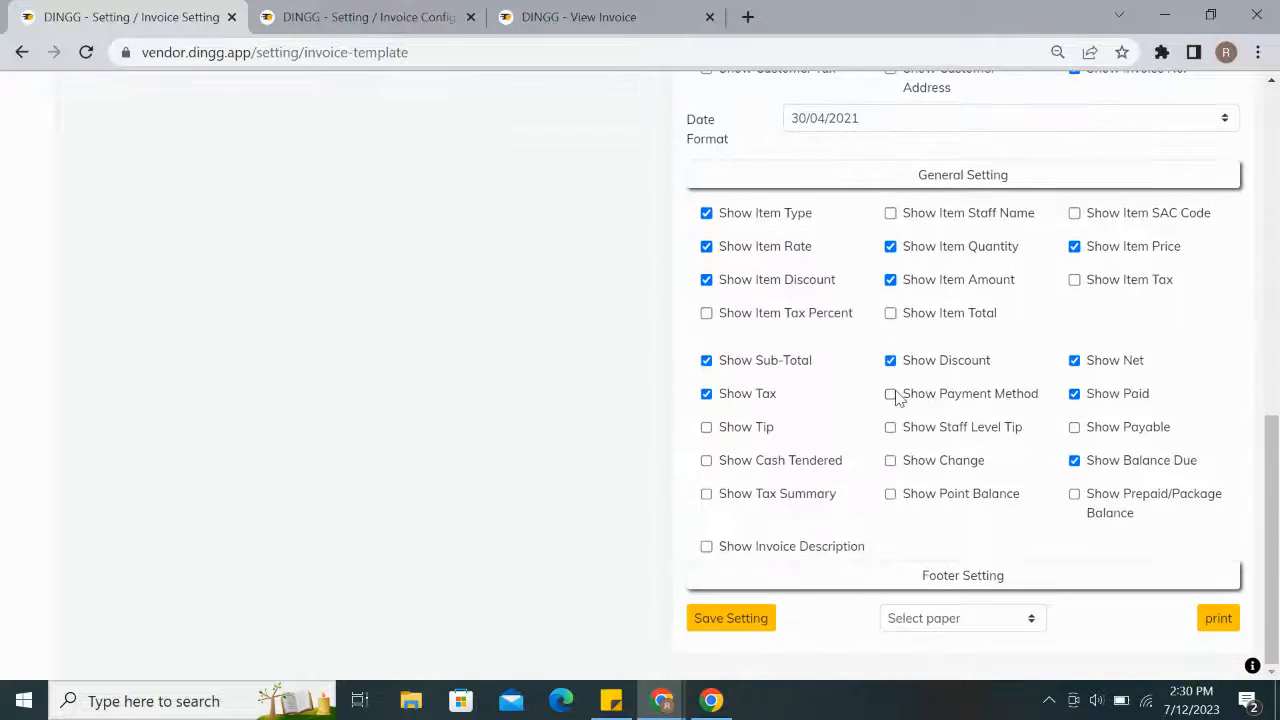
pyautogui.click(888, 578)
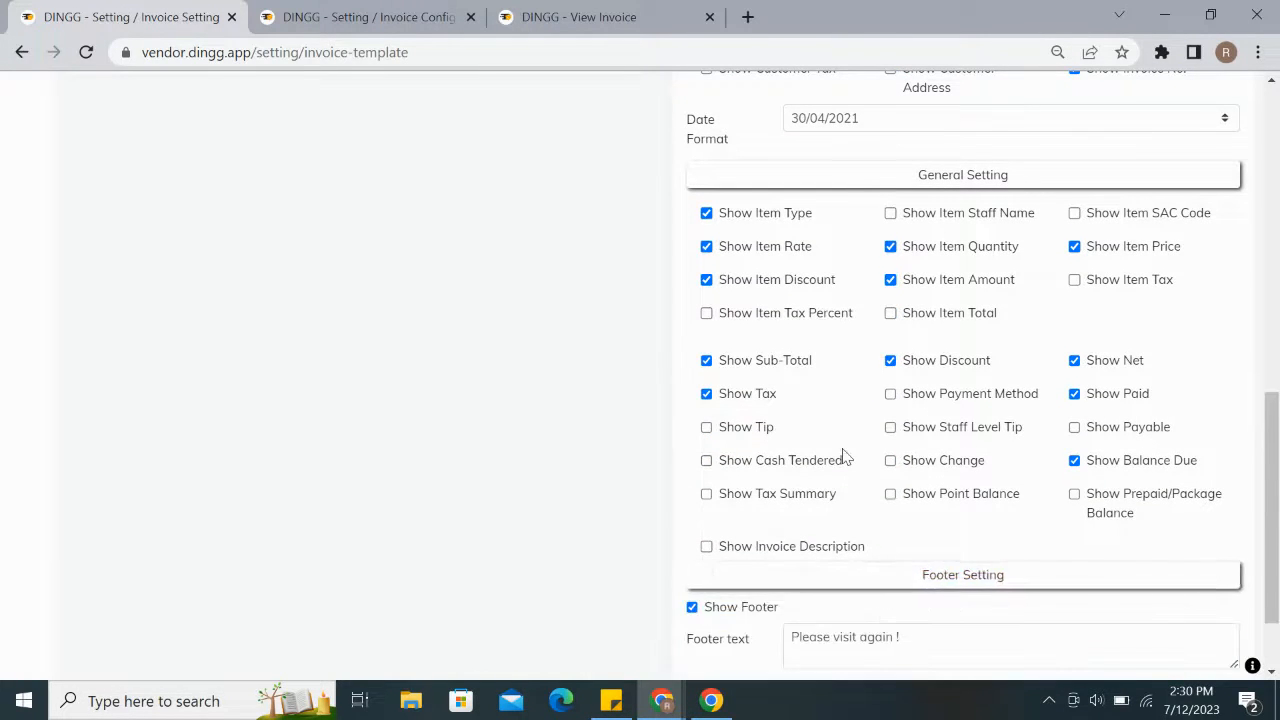
pyautogui.scroll(-2, 845, 458)
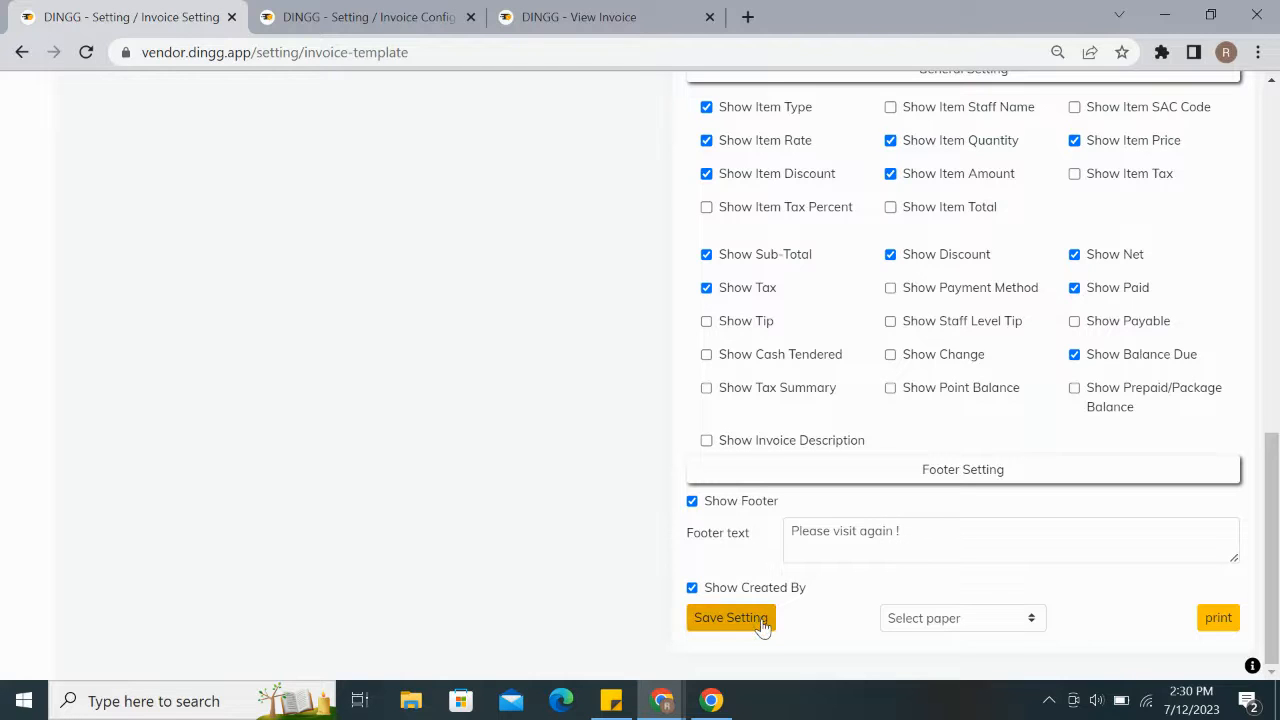
pyautogui.scroll(10, 570, 375)
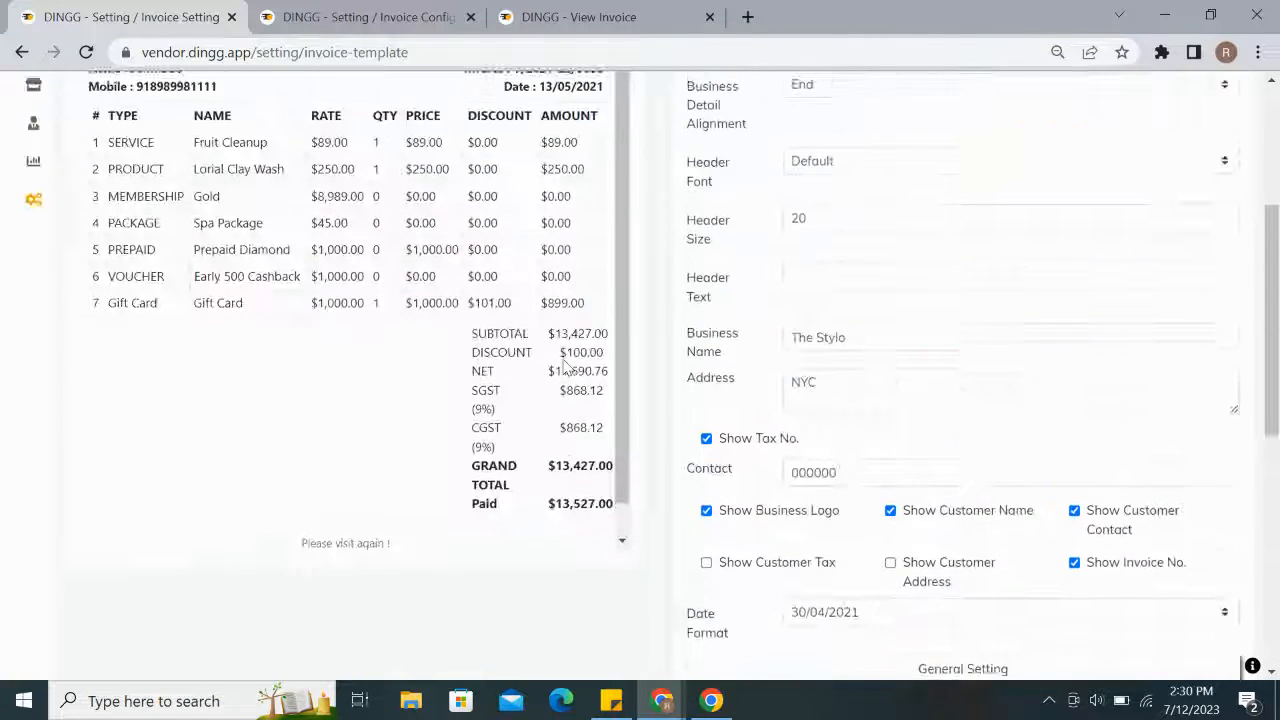